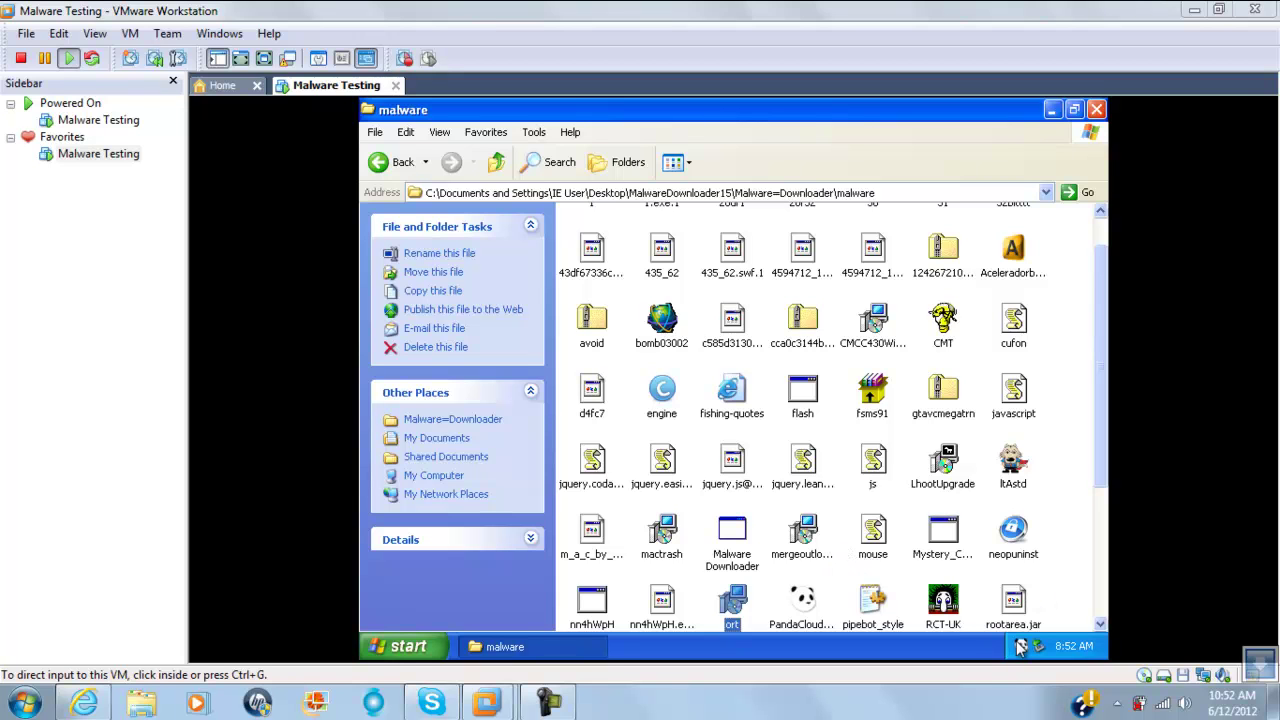
Step: Check the protection status in Panda Cloud Antivirus PRO, close it, and return to the malware folder
click(828, 502)
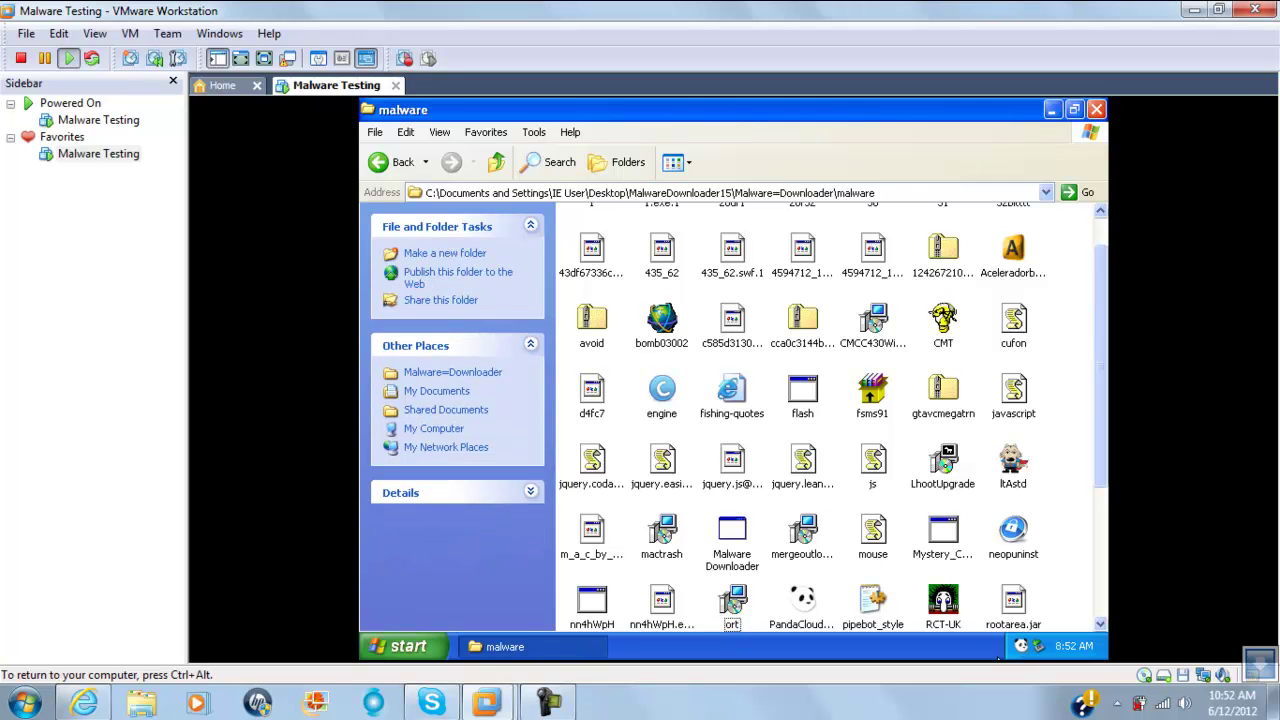
click(1028, 648)
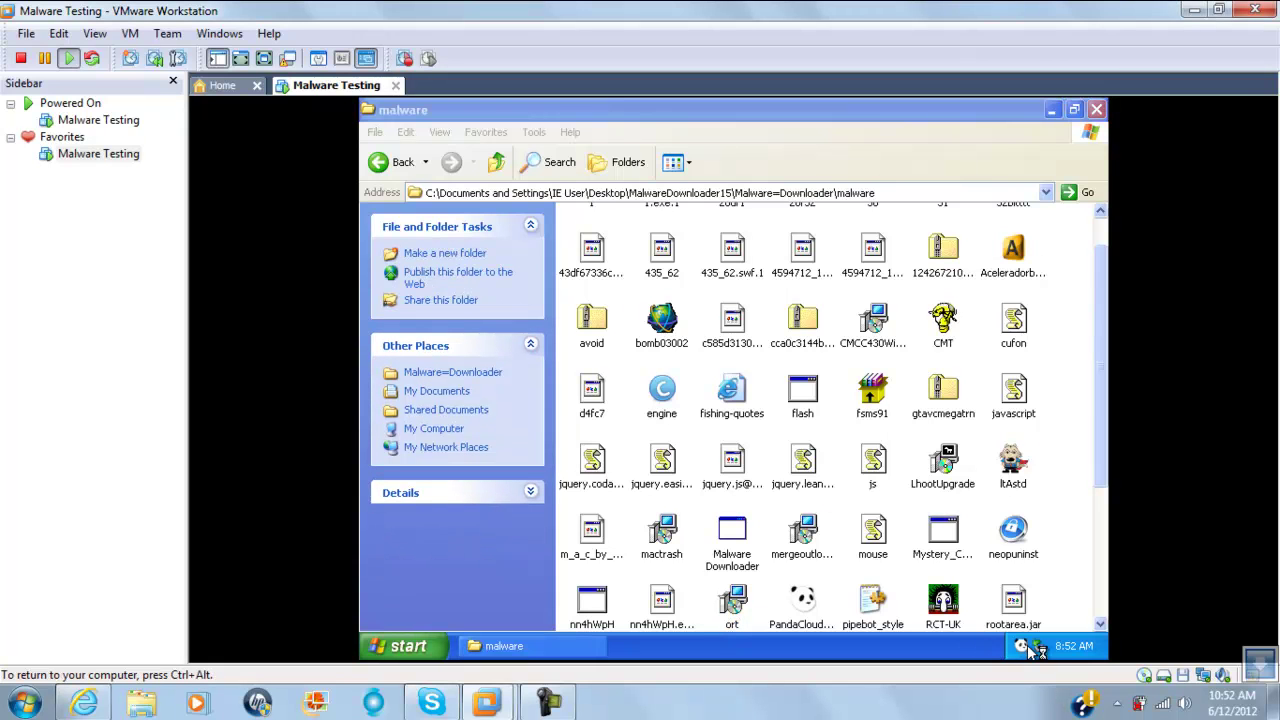
click(1056, 110)
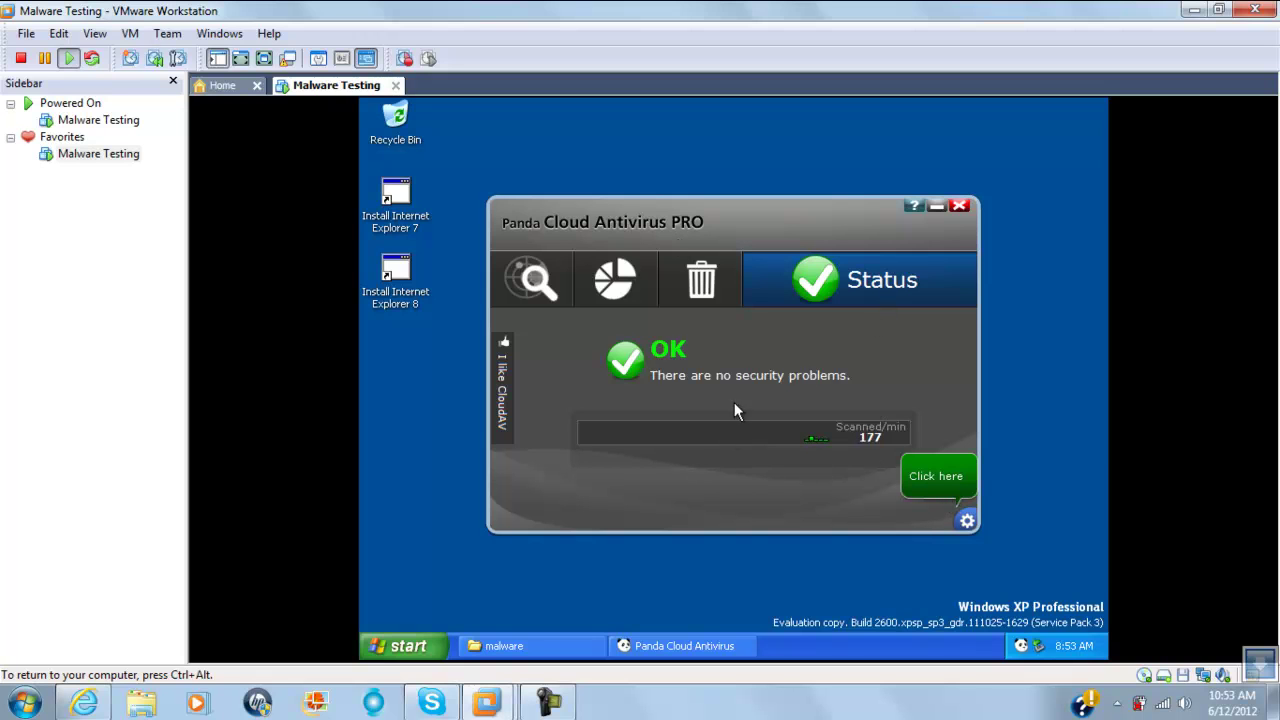
click(959, 207)
click(505, 646)
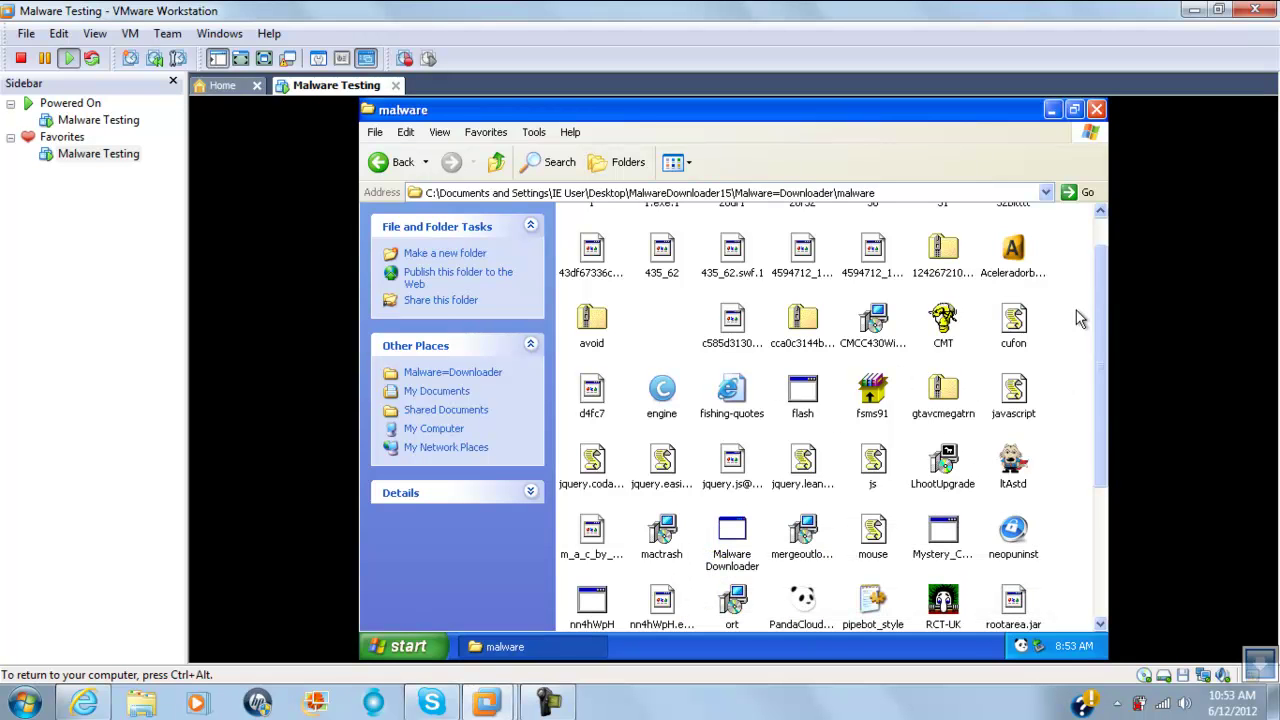
Step: Try twice to run the neopuninst program from the malware folder, dismissing each error message
drag(1100, 336, 1083, 413)
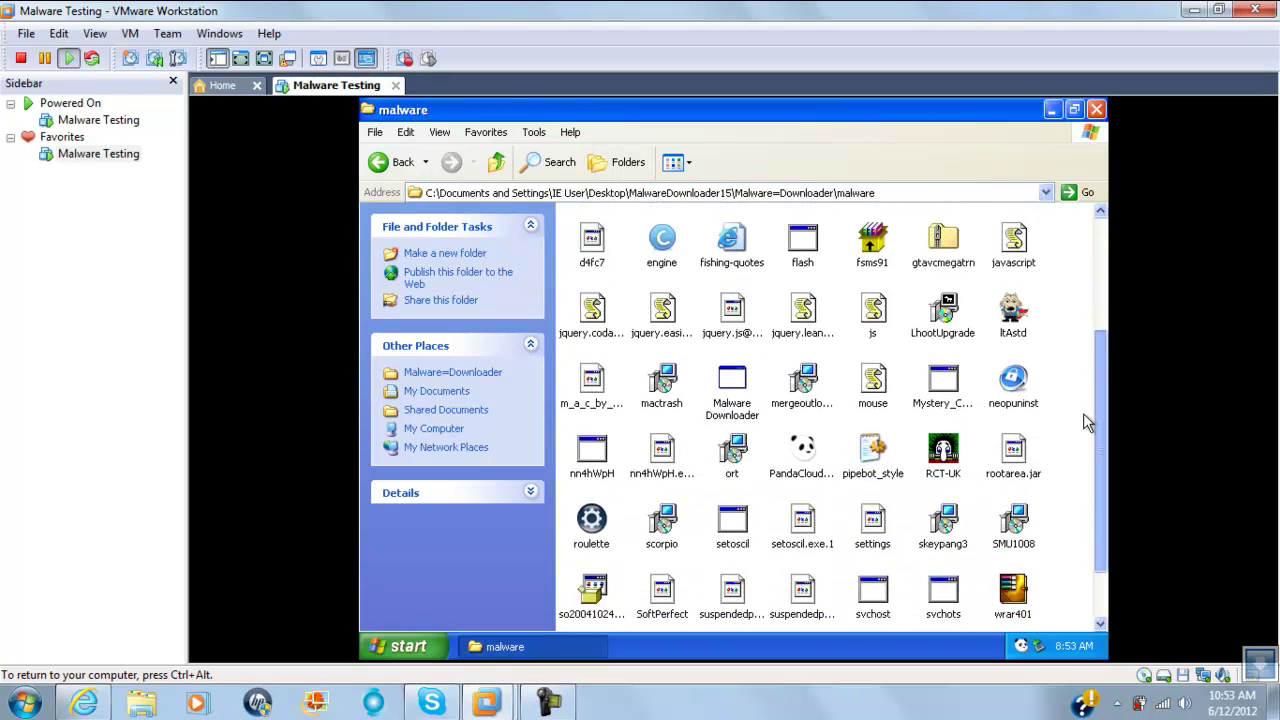
double_click(1012, 405)
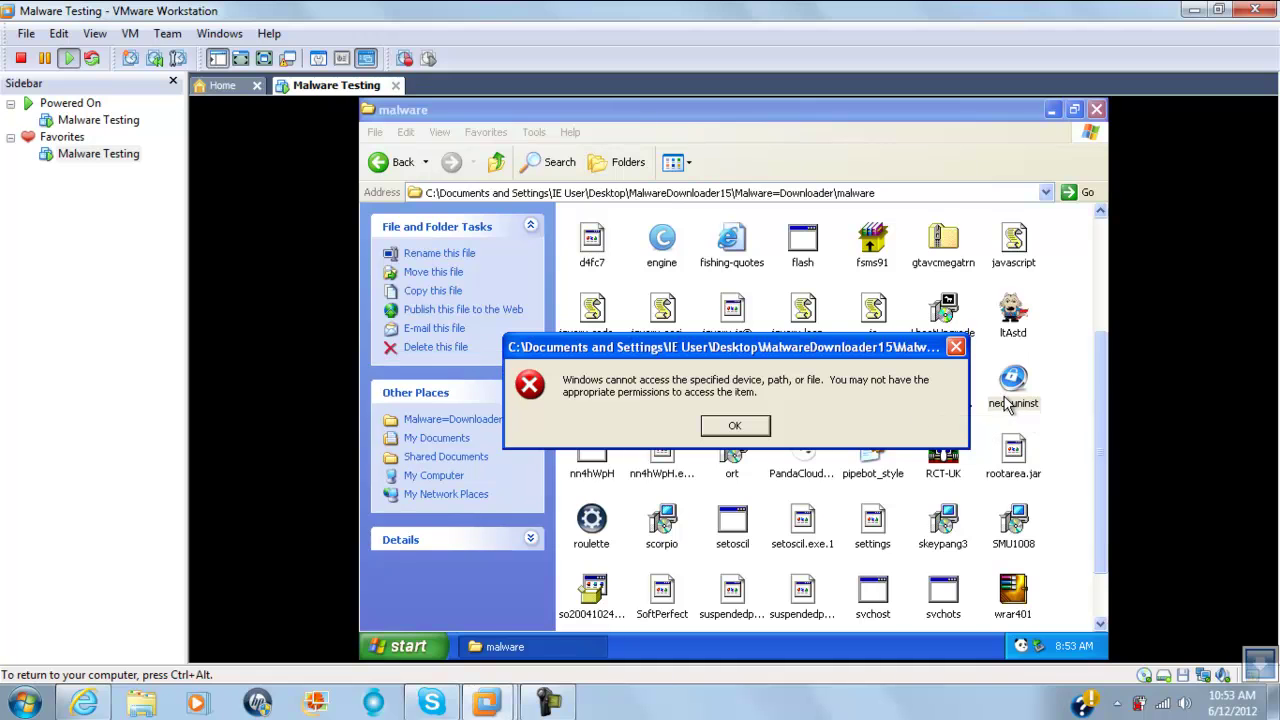
click(734, 427)
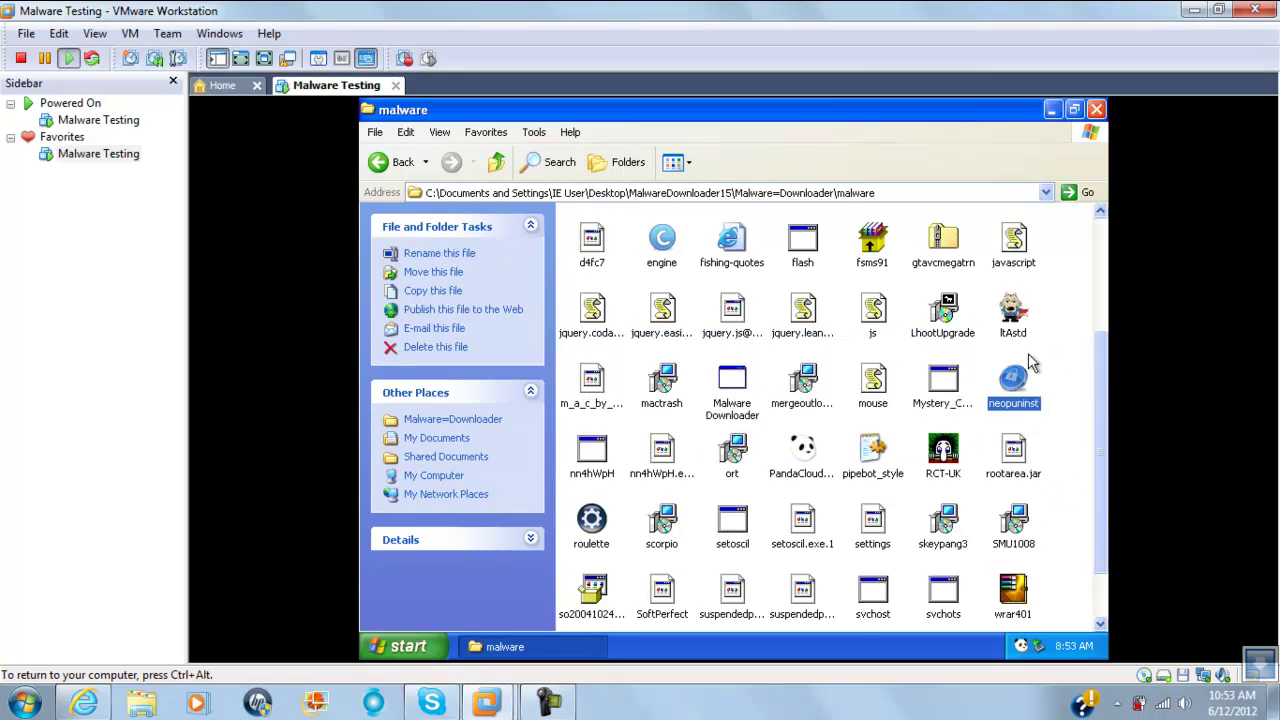
double_click(1013, 385)
click(709, 426)
Step: Select svchots and svchost, and try to run the engine program in the malware folder
ctrl+click(937, 594)
ctrl+click(860, 592)
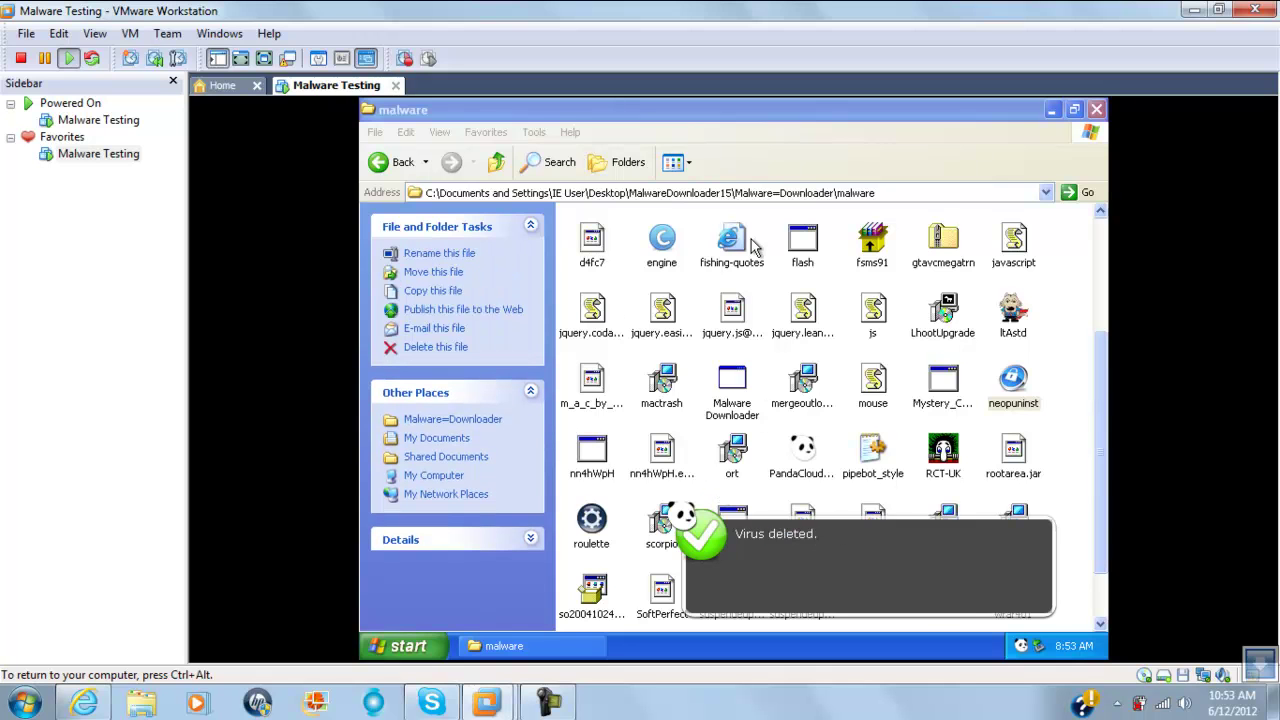
click(676, 245)
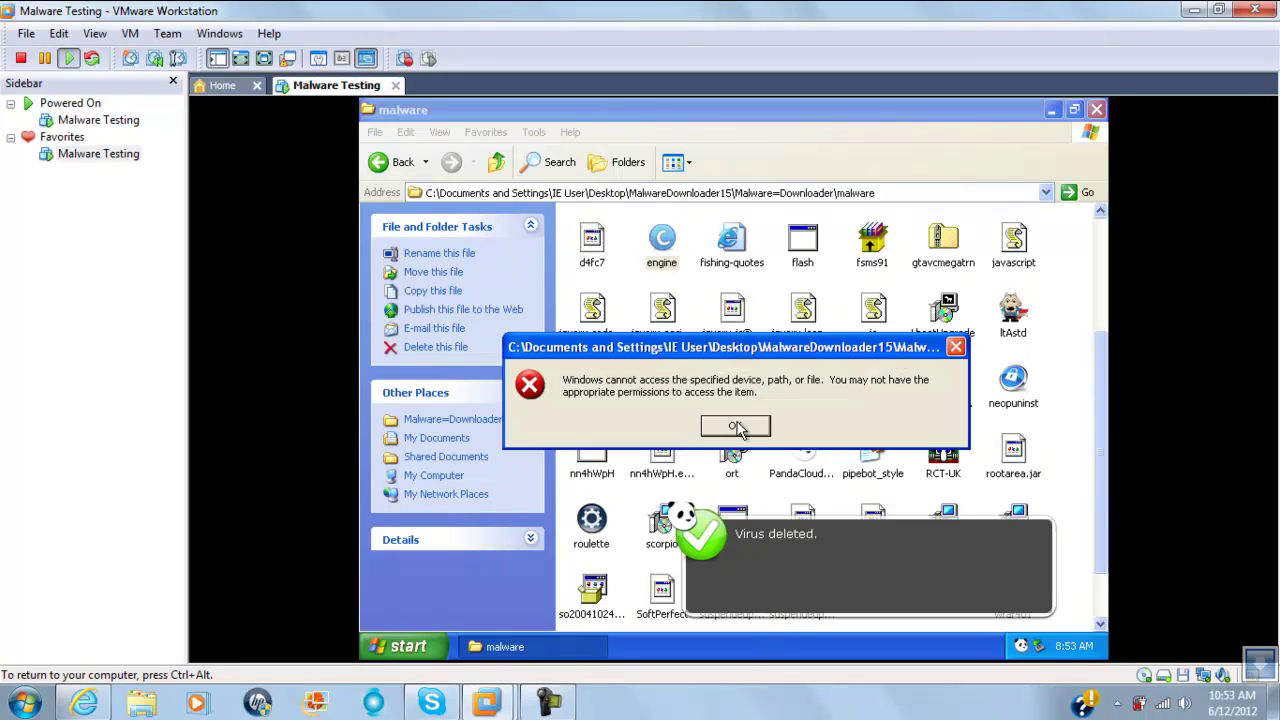
click(735, 427)
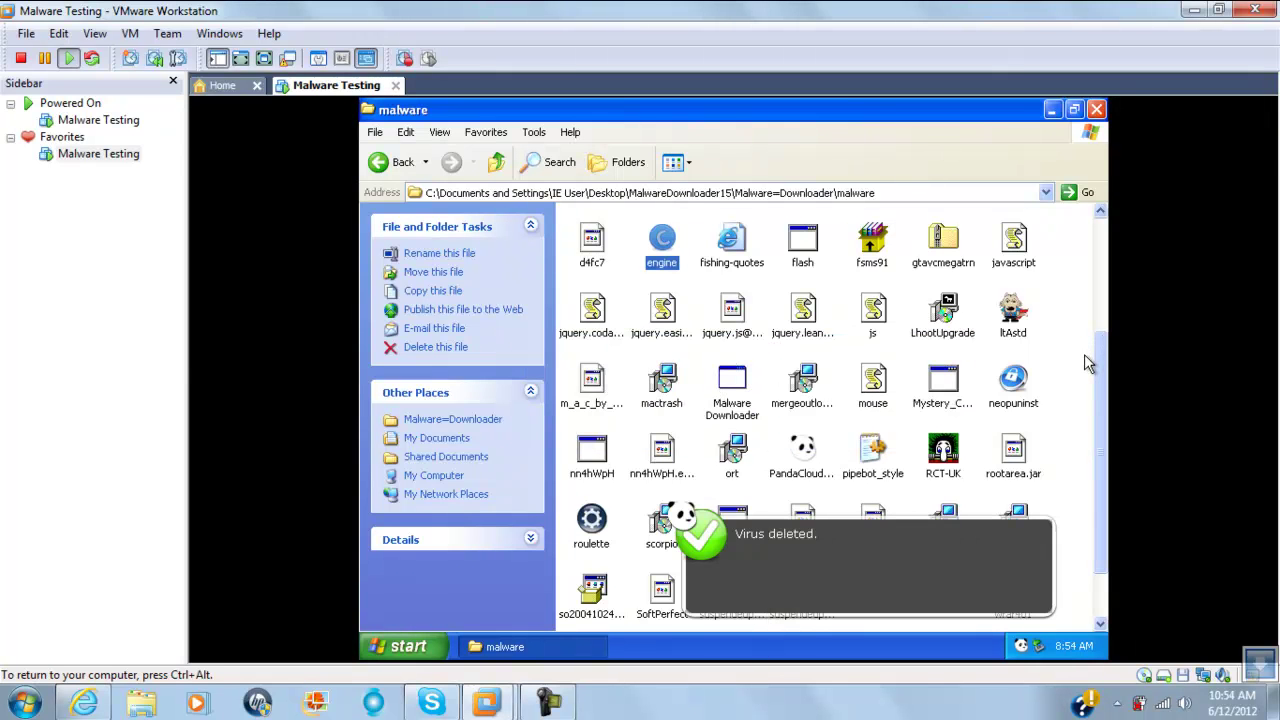
Step: Open the avoid archive, run its avoid program without extracting the files, and go back to the malware folder
drag(1100, 363, 1105, 193)
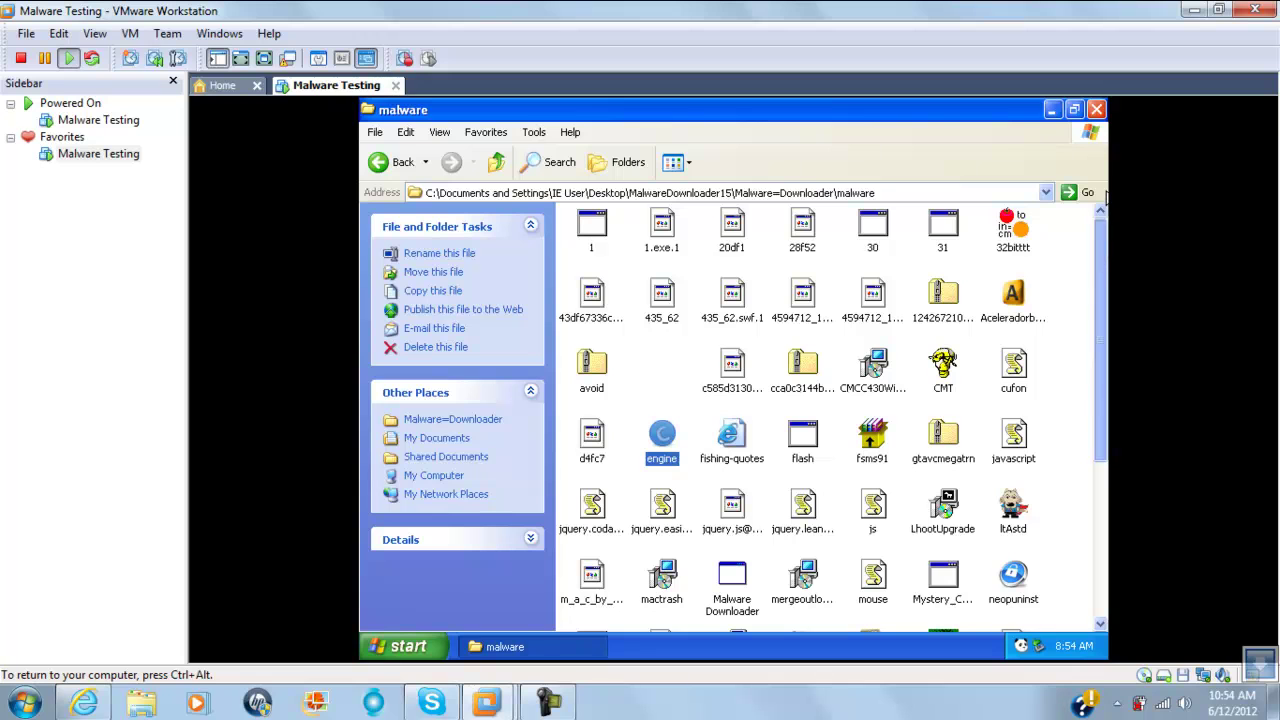
double_click(584, 365)
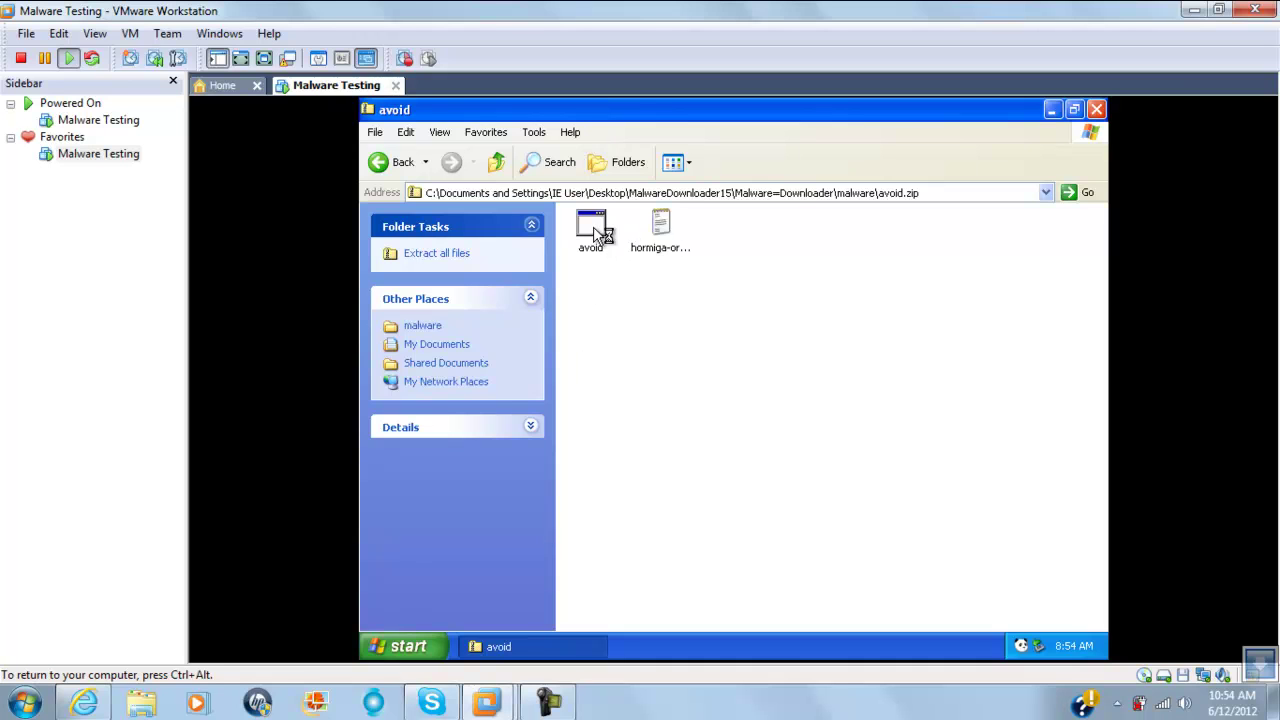
right_click(597, 228)
click(625, 237)
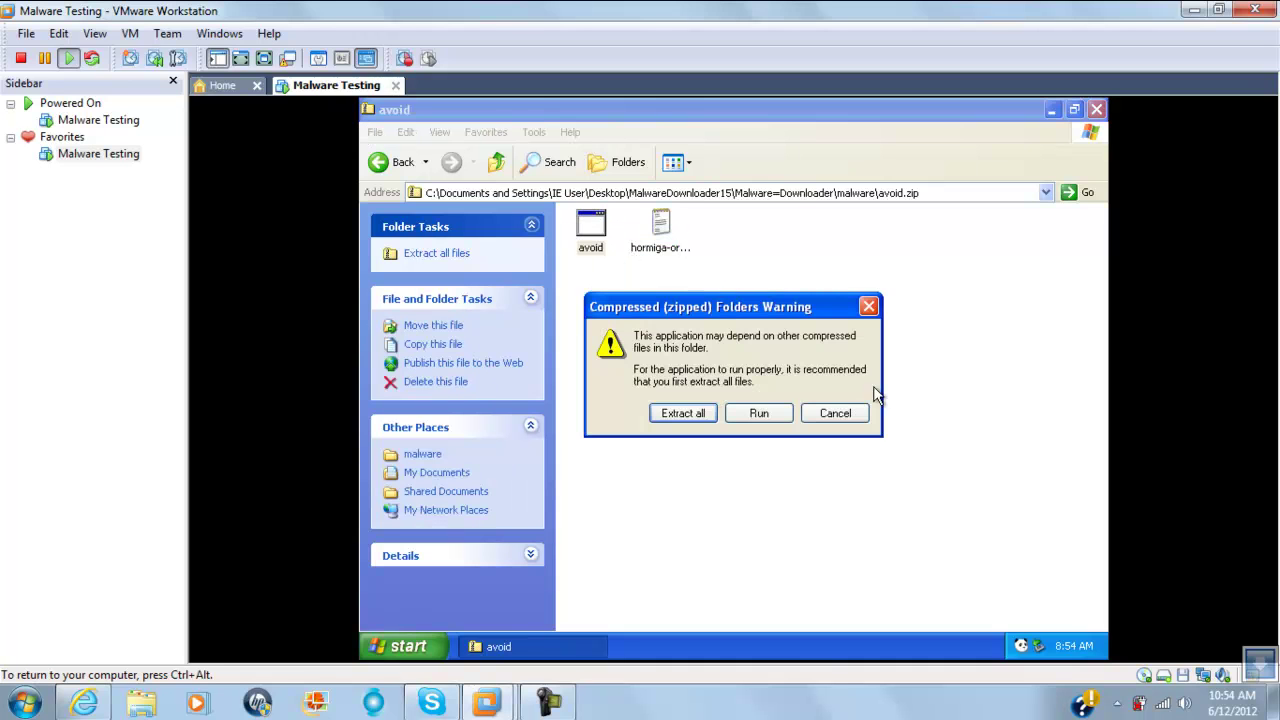
click(757, 412)
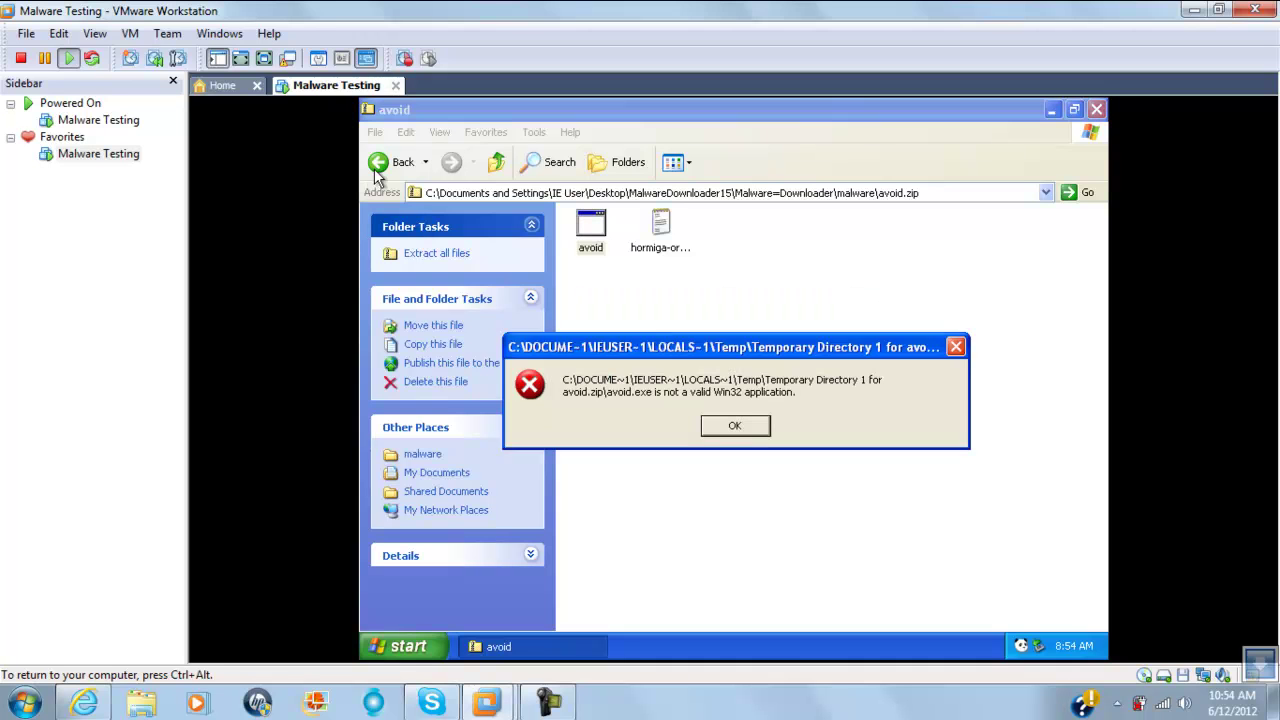
click(735, 427)
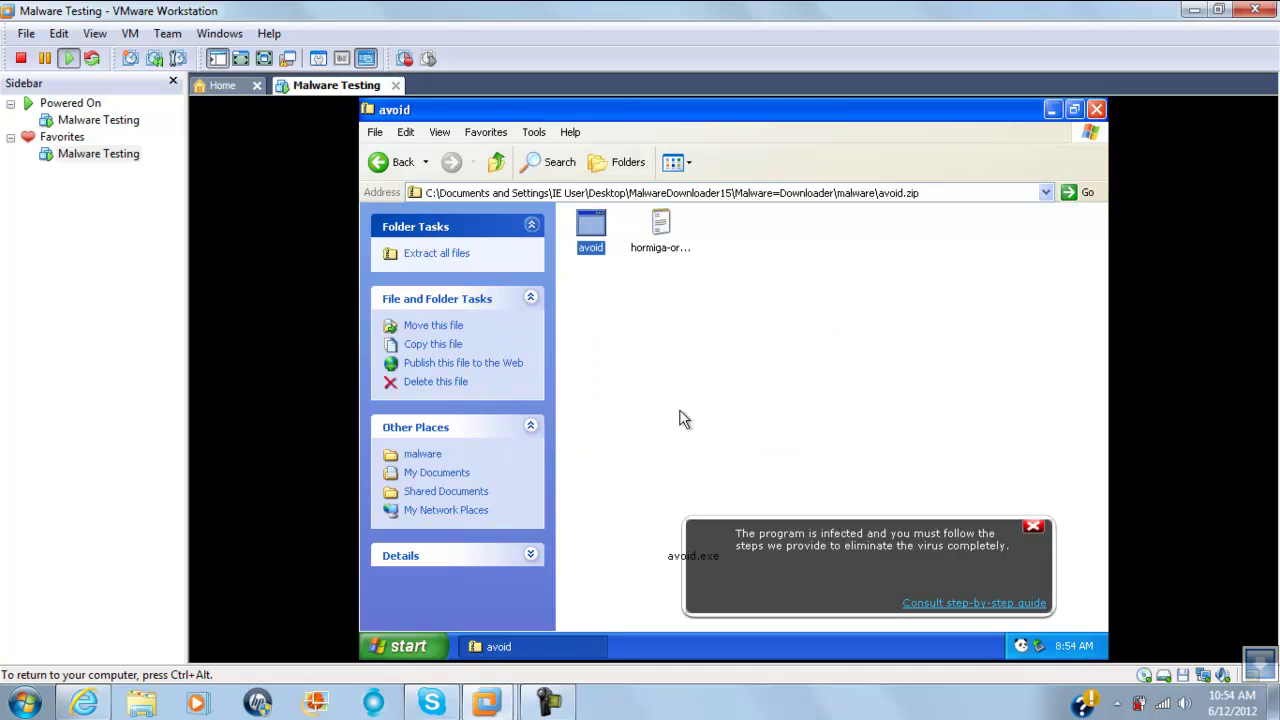
click(392, 162)
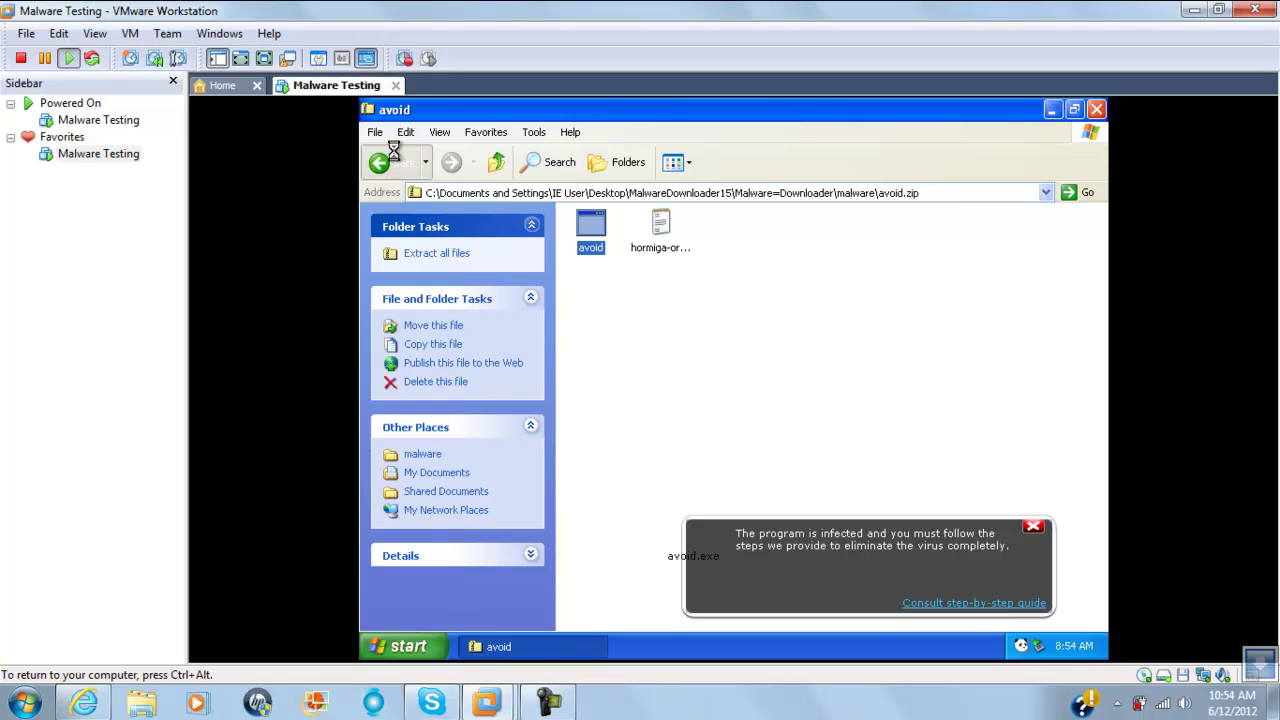
Step: Dismiss the infection alert, review Panda's event report, and close the antivirus windows
click(1040, 530)
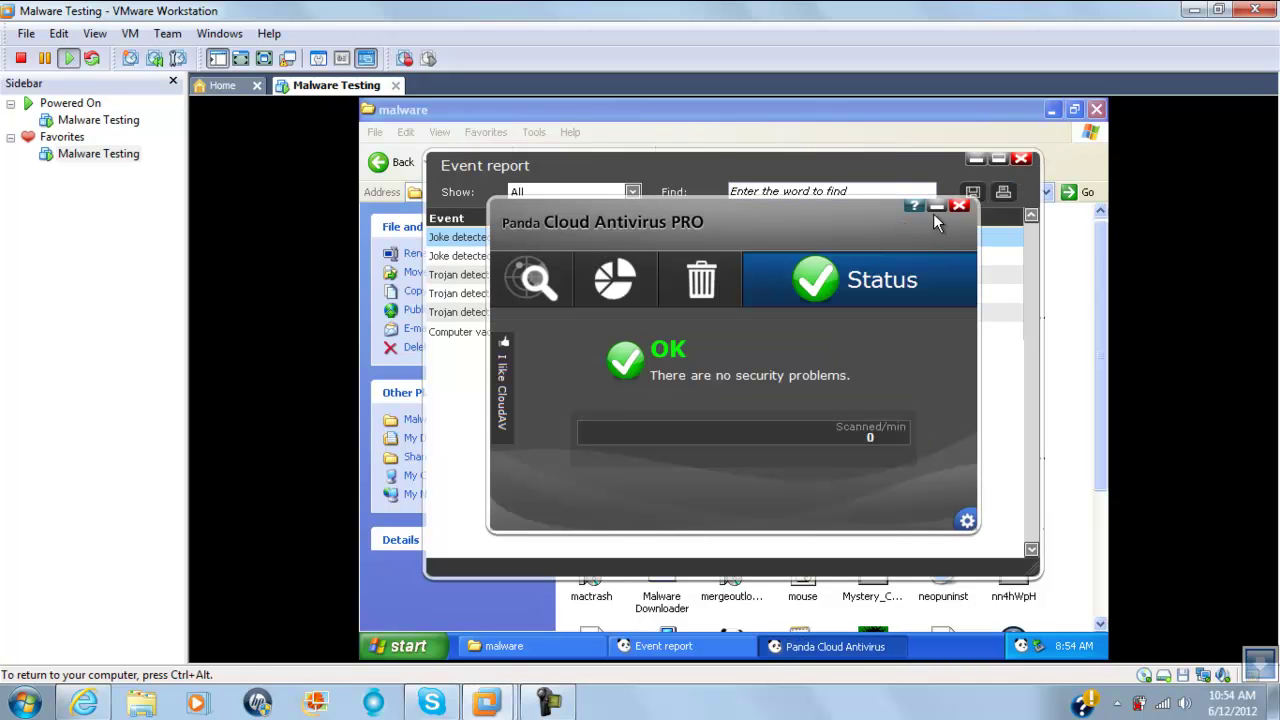
click(960, 207)
click(1020, 159)
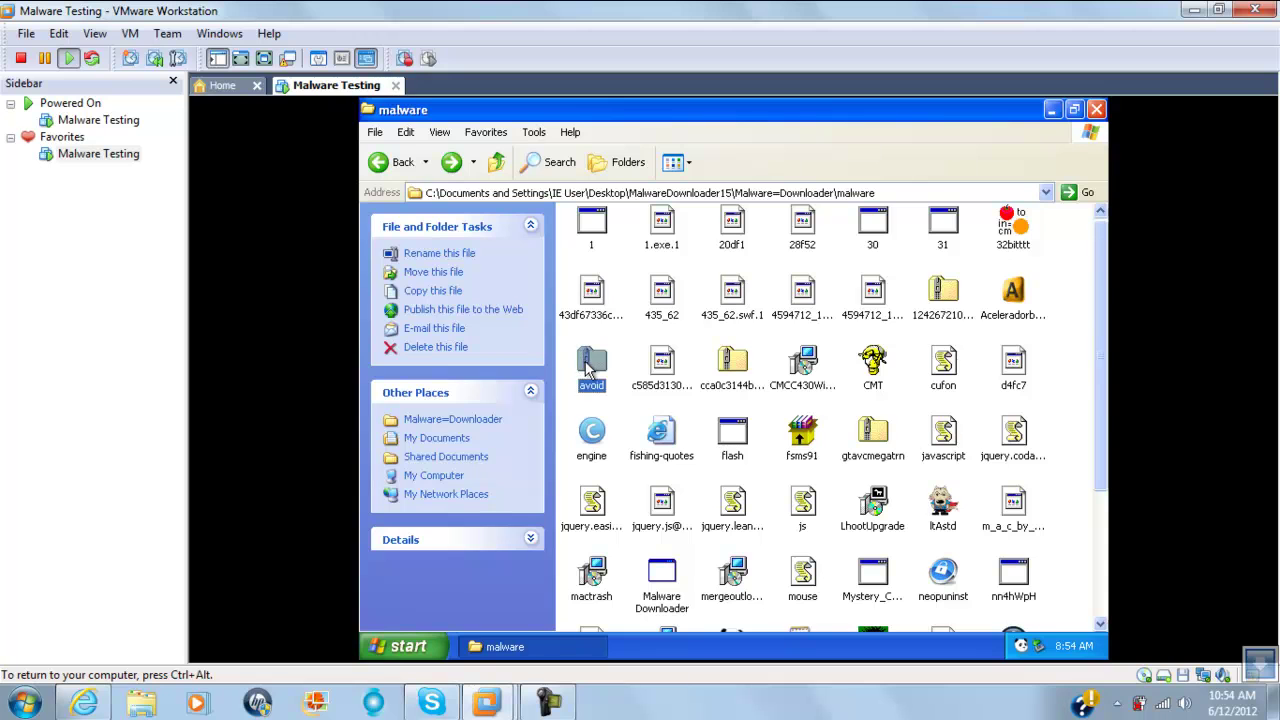
click(1075, 270)
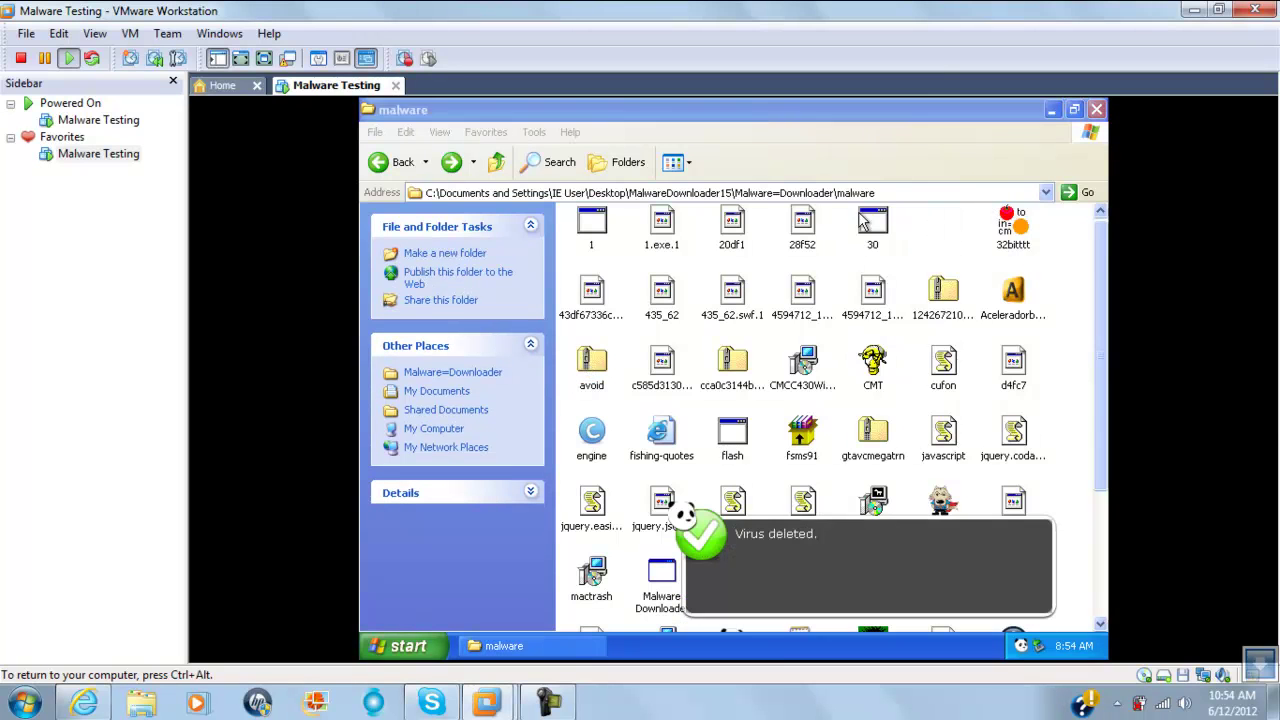
Step: Launch 1, 30, 32bitttt, flash, Mystery_C..., nn4hWpH and mactrash together, accepting English as the setup language
click(880, 228)
ctrl+click(1013, 242)
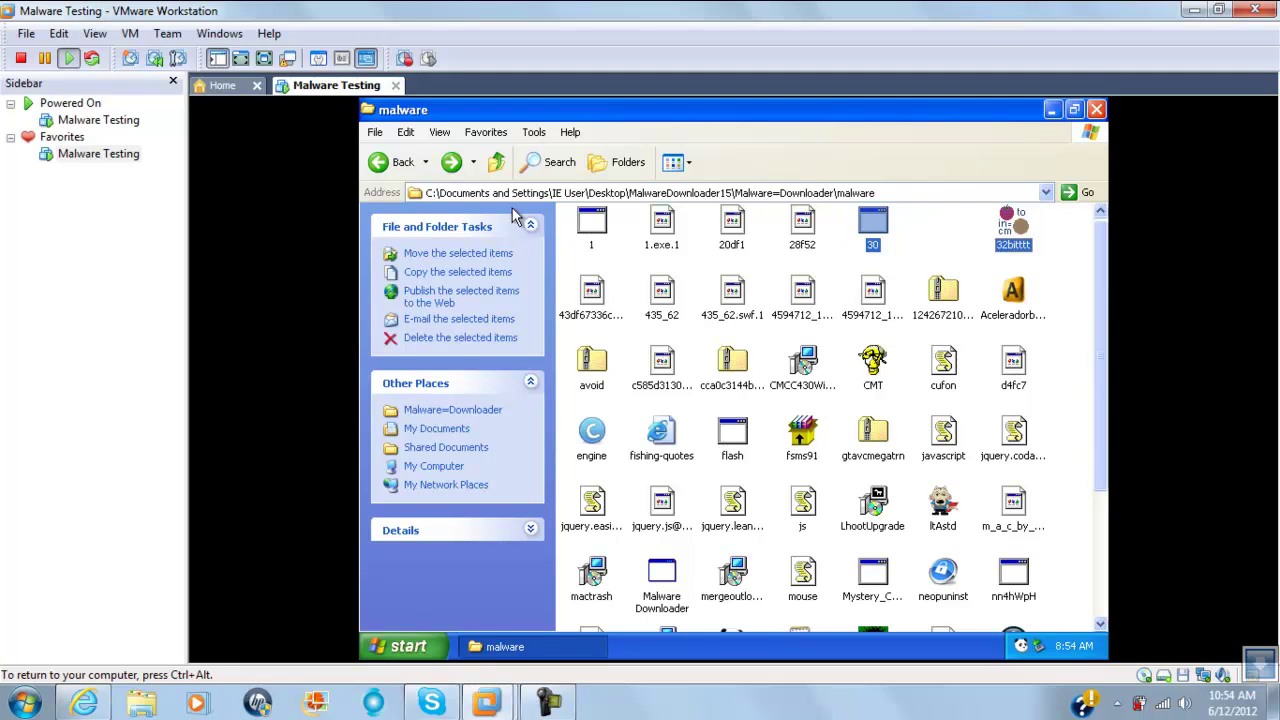
ctrl+click(606, 222)
ctrl+click(727, 432)
ctrl+click(885, 578)
ctrl+click(1015, 577)
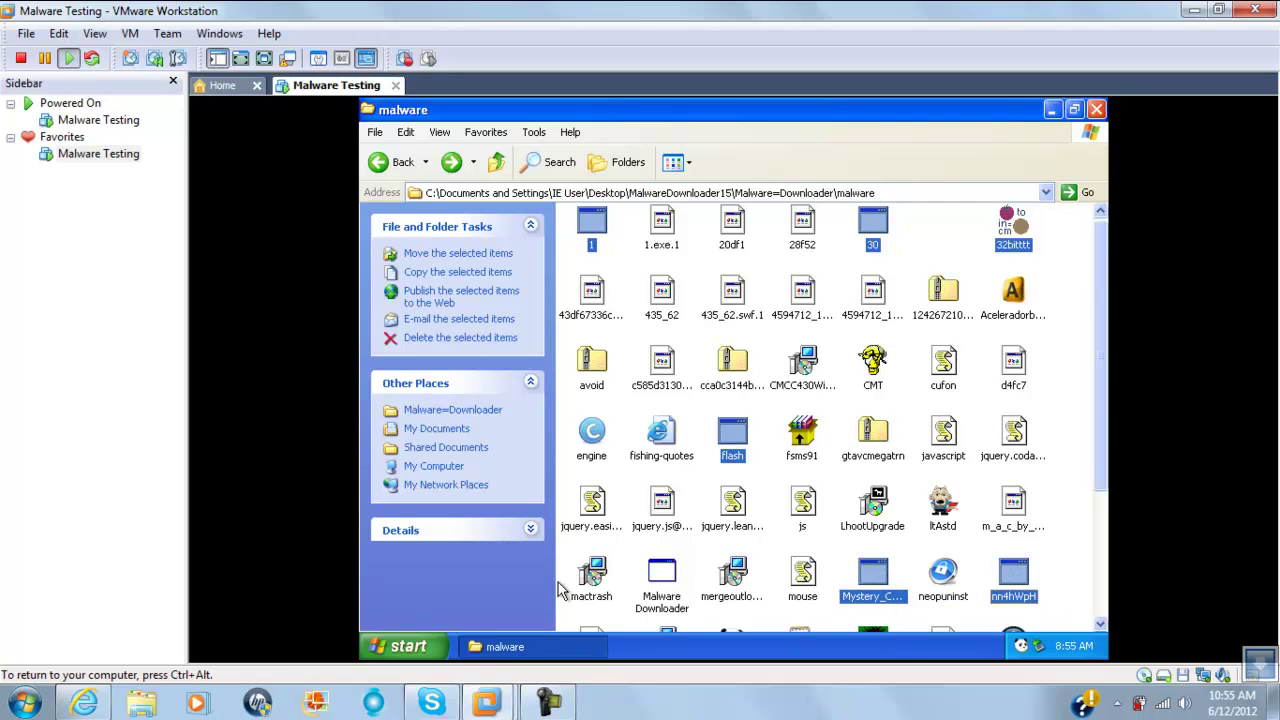
ctrl+click(597, 598)
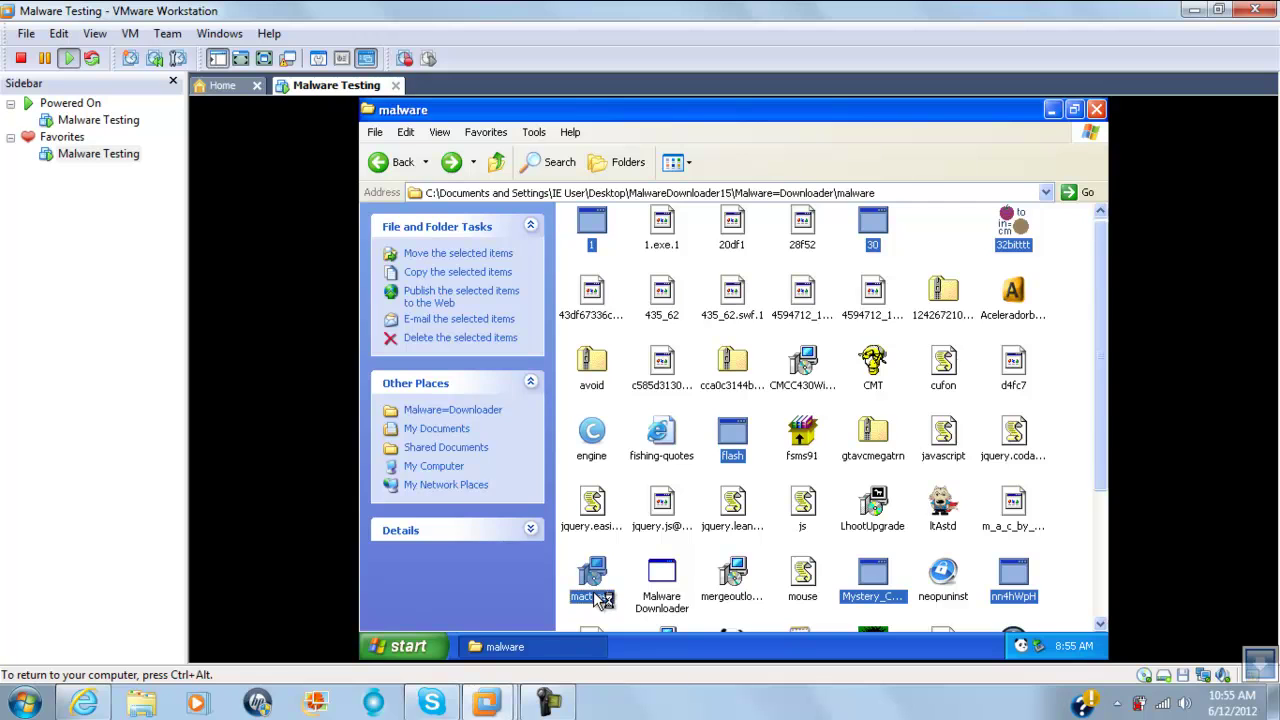
key(Return)
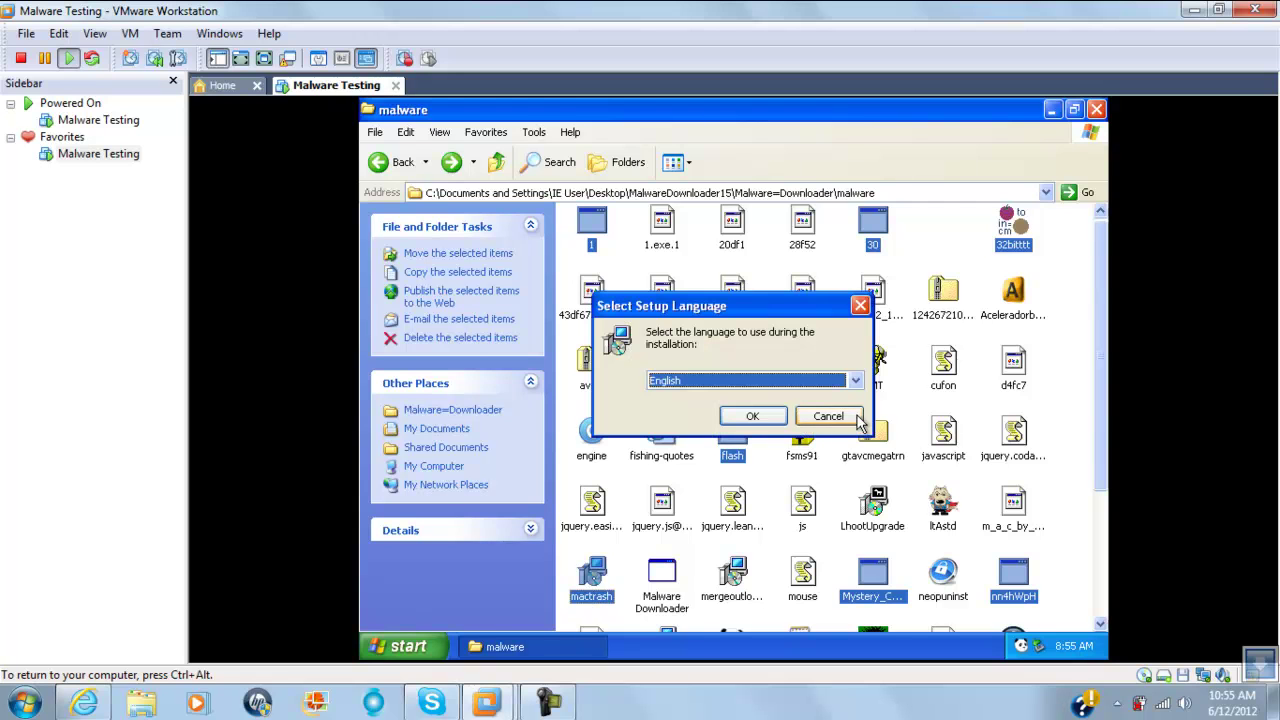
click(752, 418)
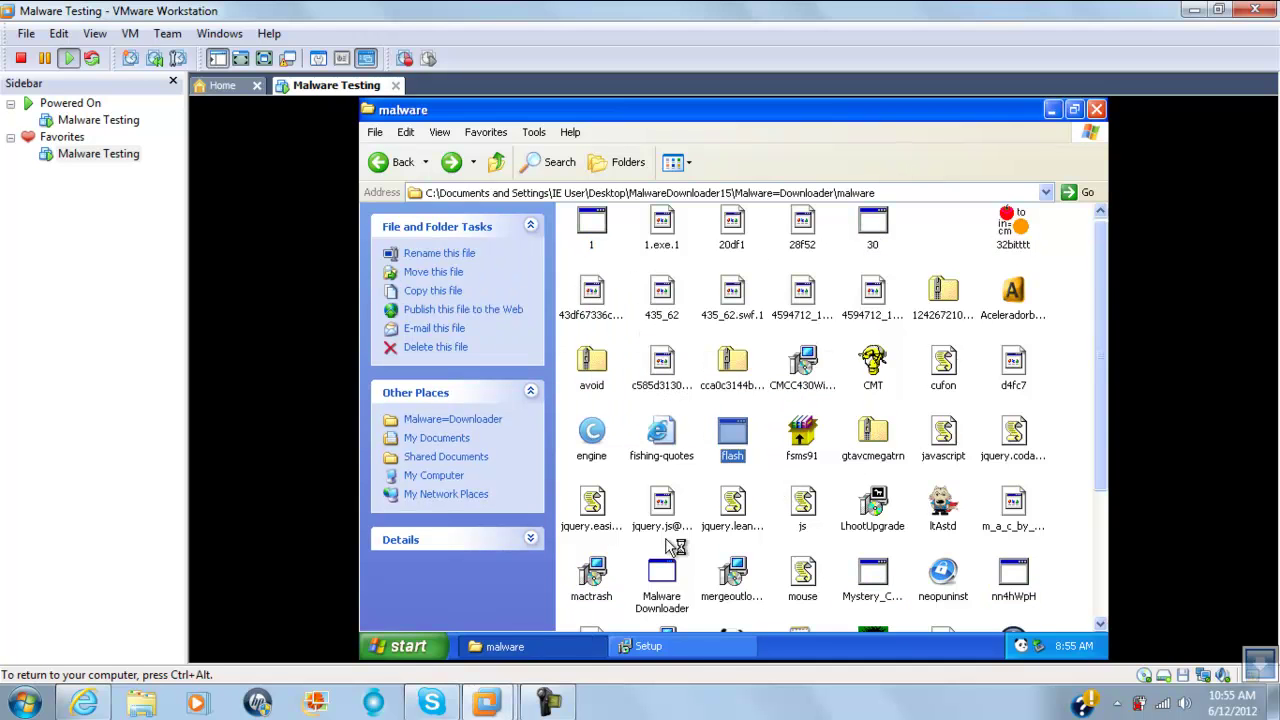
Step: Run the 32bit Convert It installation with the default folder C:\Program Files\32bit Convert It and close its installer
click(728, 645)
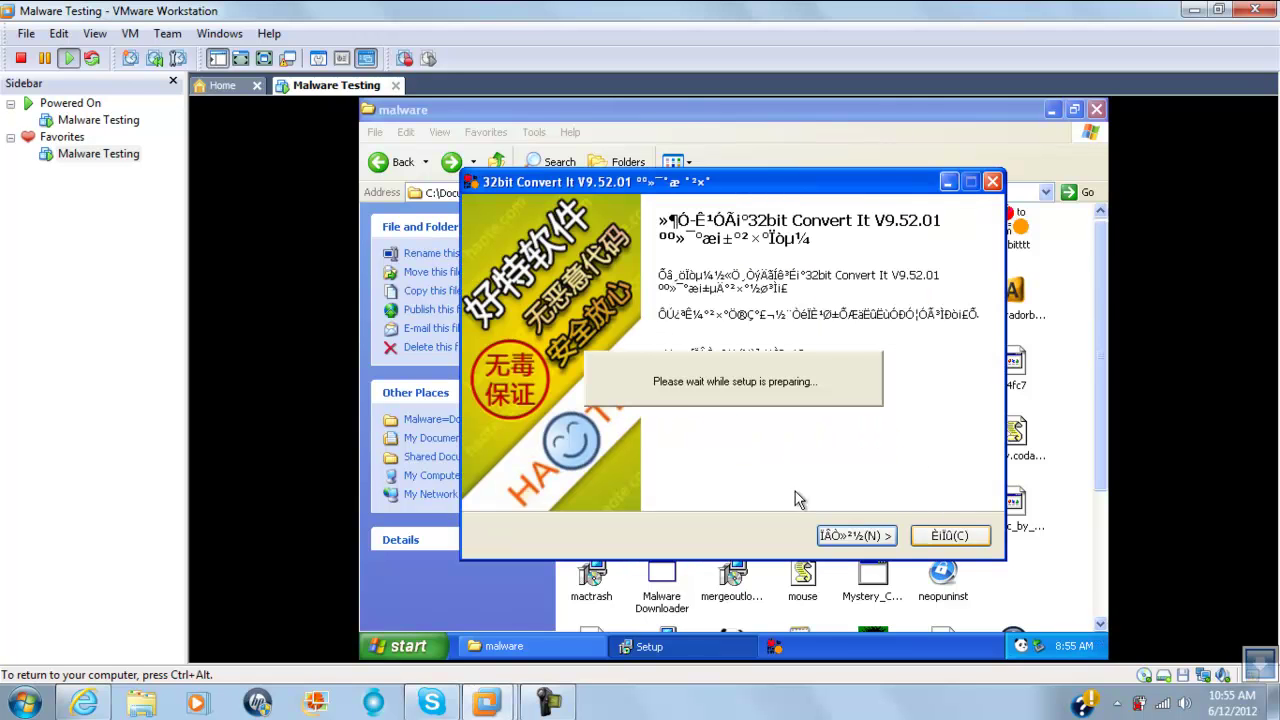
click(840, 532)
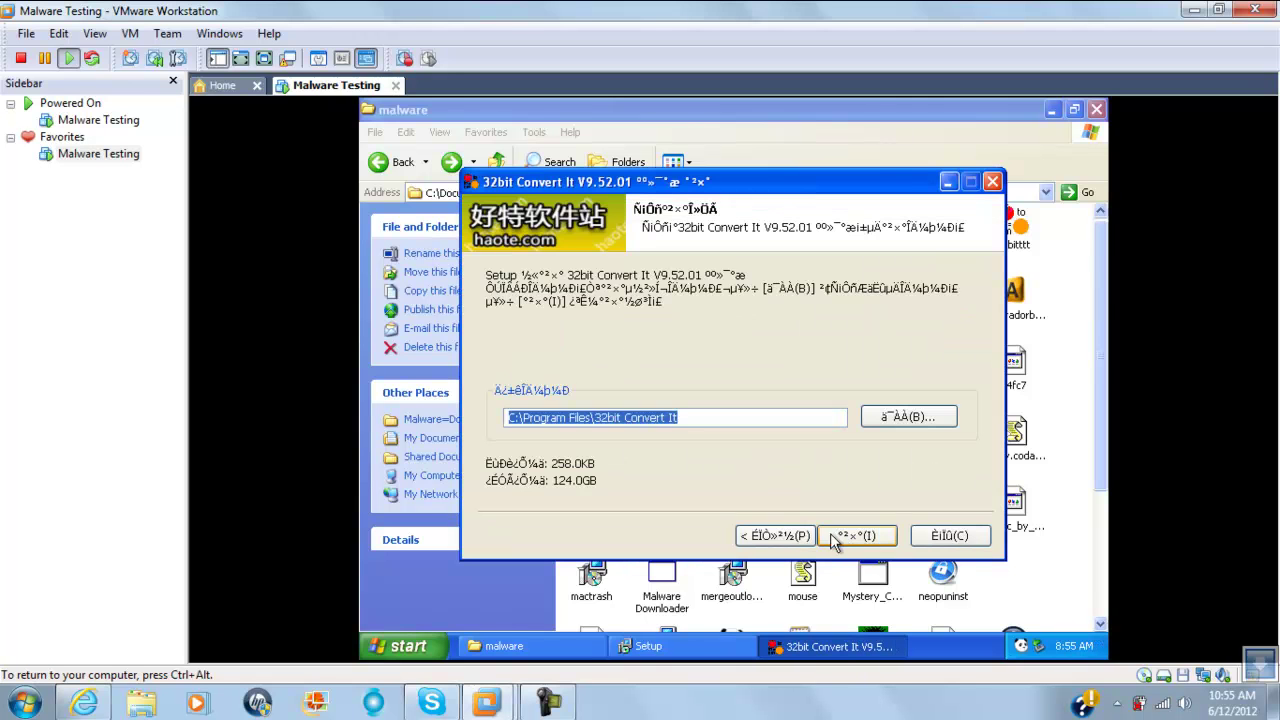
click(832, 536)
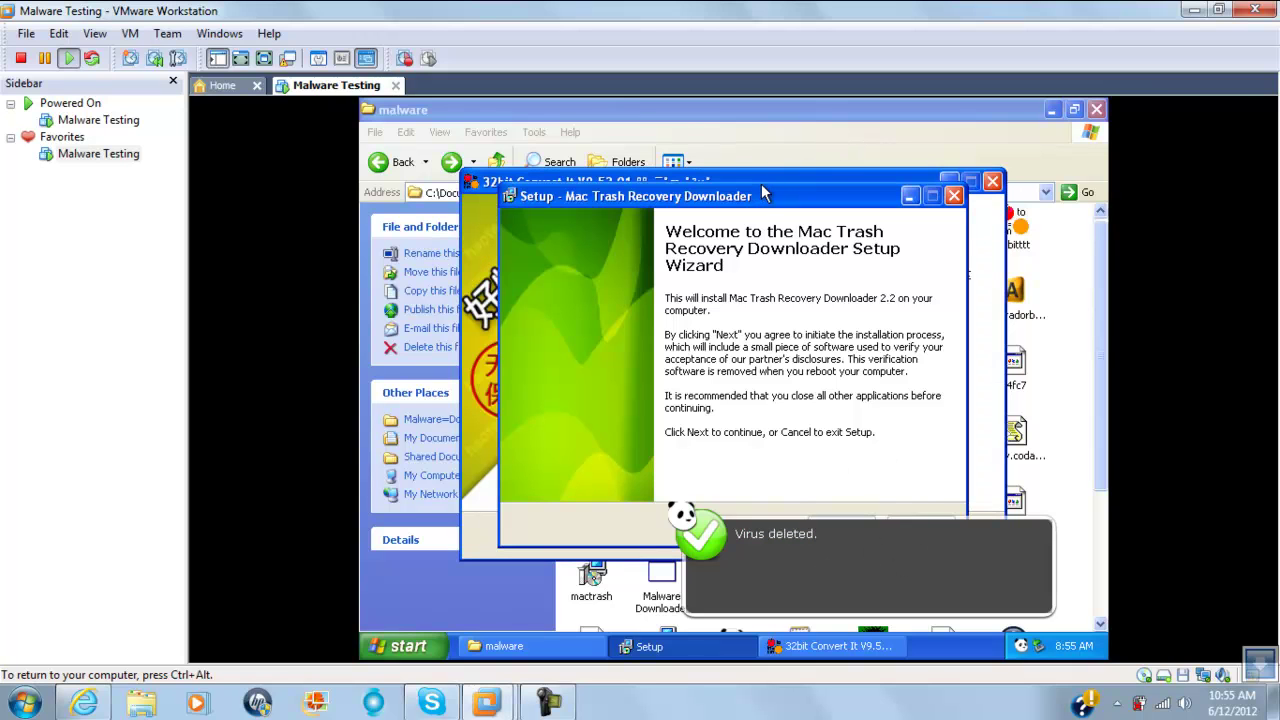
click(992, 184)
click(672, 438)
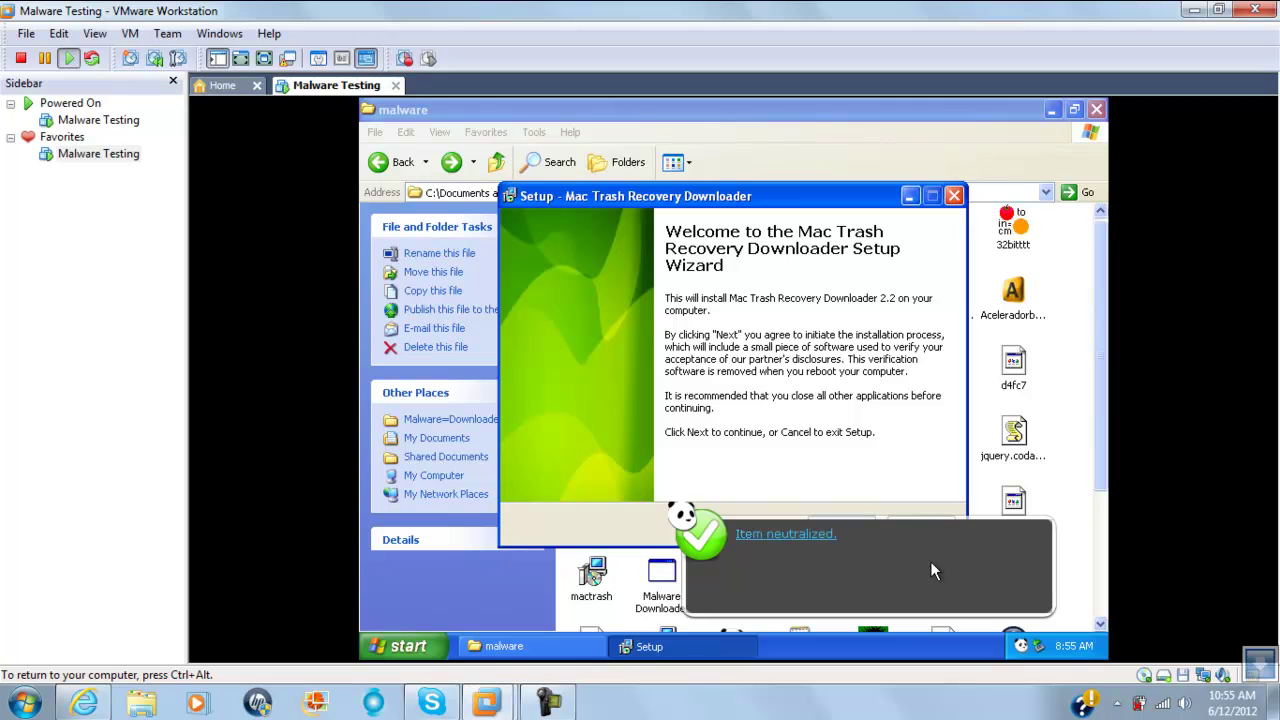
Step: Advance the Mac Trash Recovery Downloader setup, keeping the download option and the default destination folder
click(701, 200)
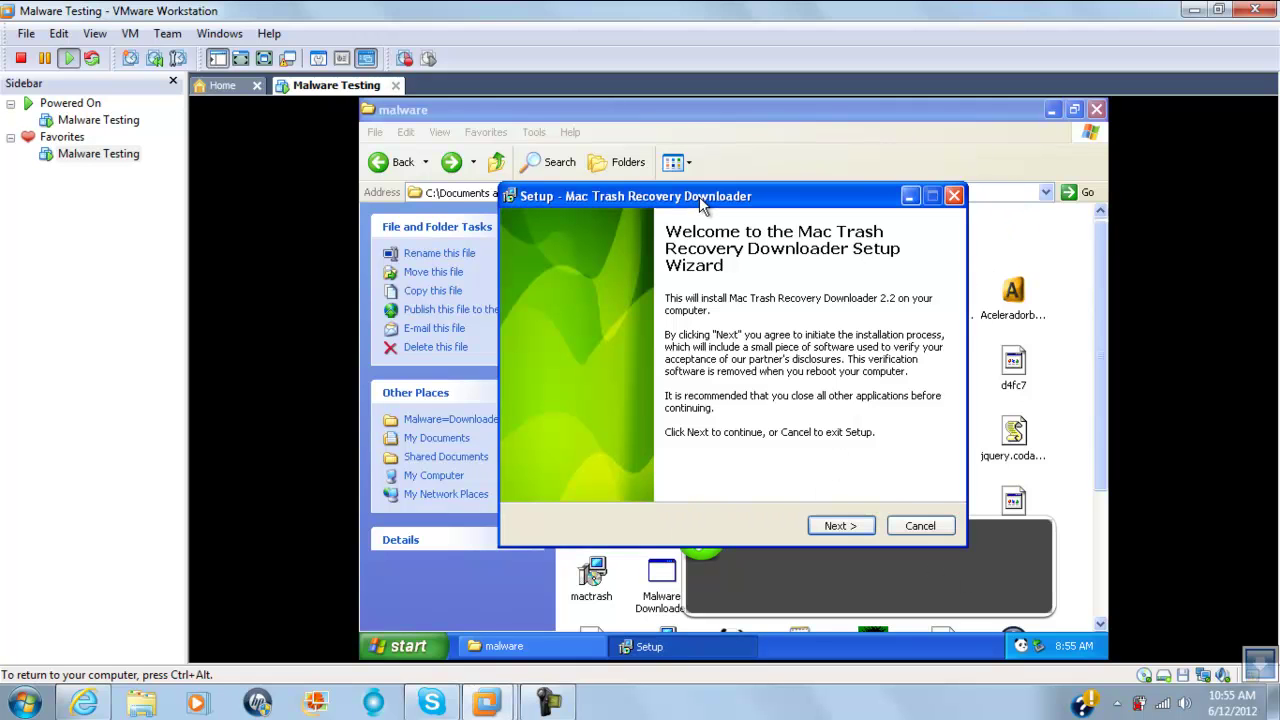
drag(701, 200, 665, 192)
click(830, 515)
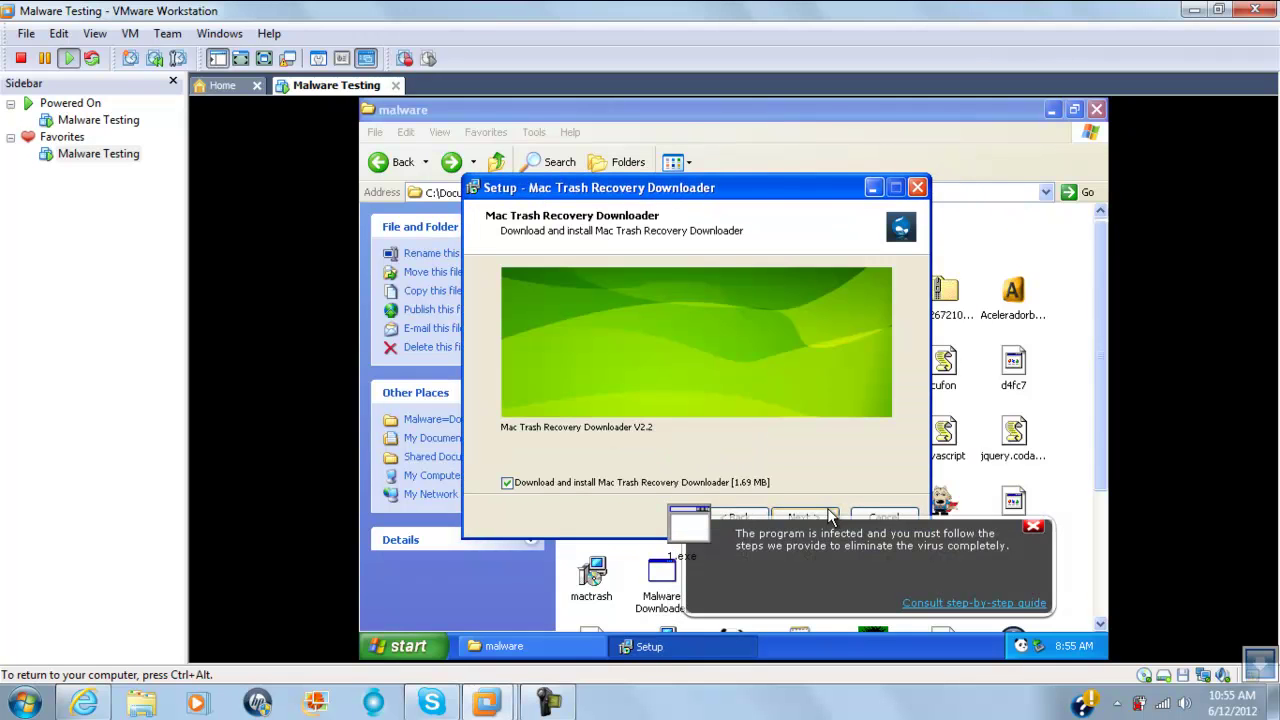
drag(733, 190, 602, 115)
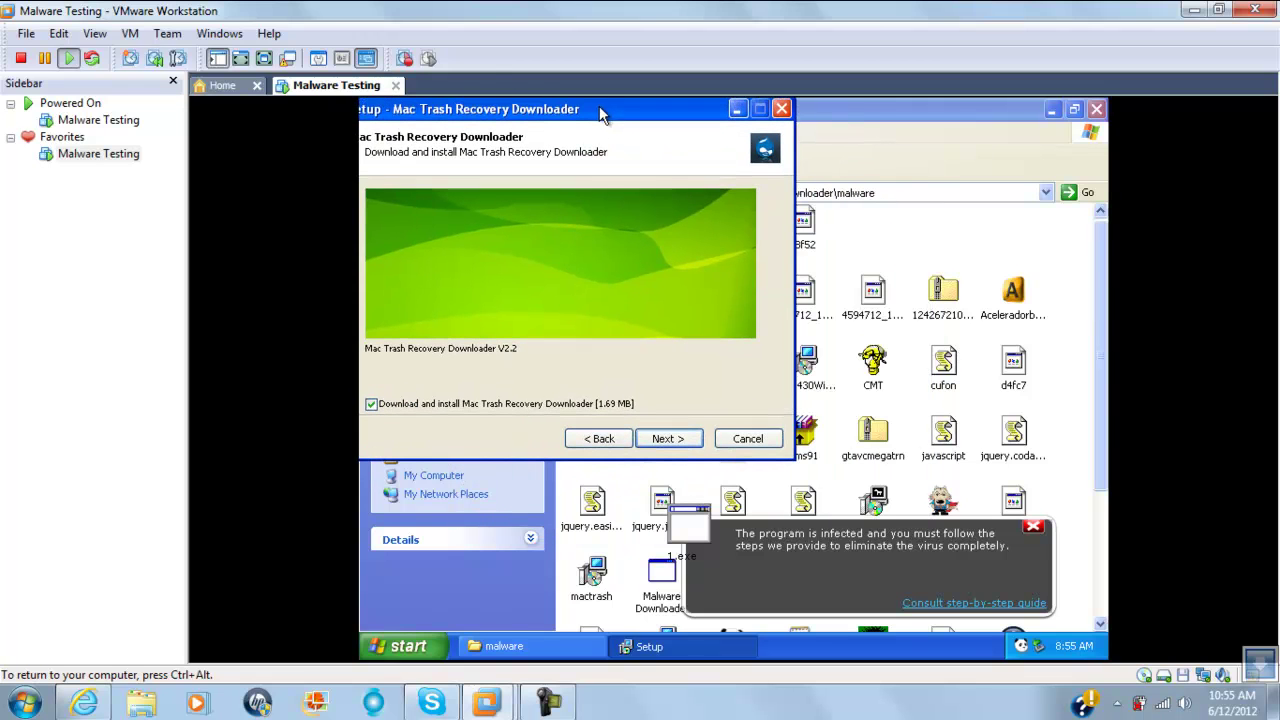
click(690, 441)
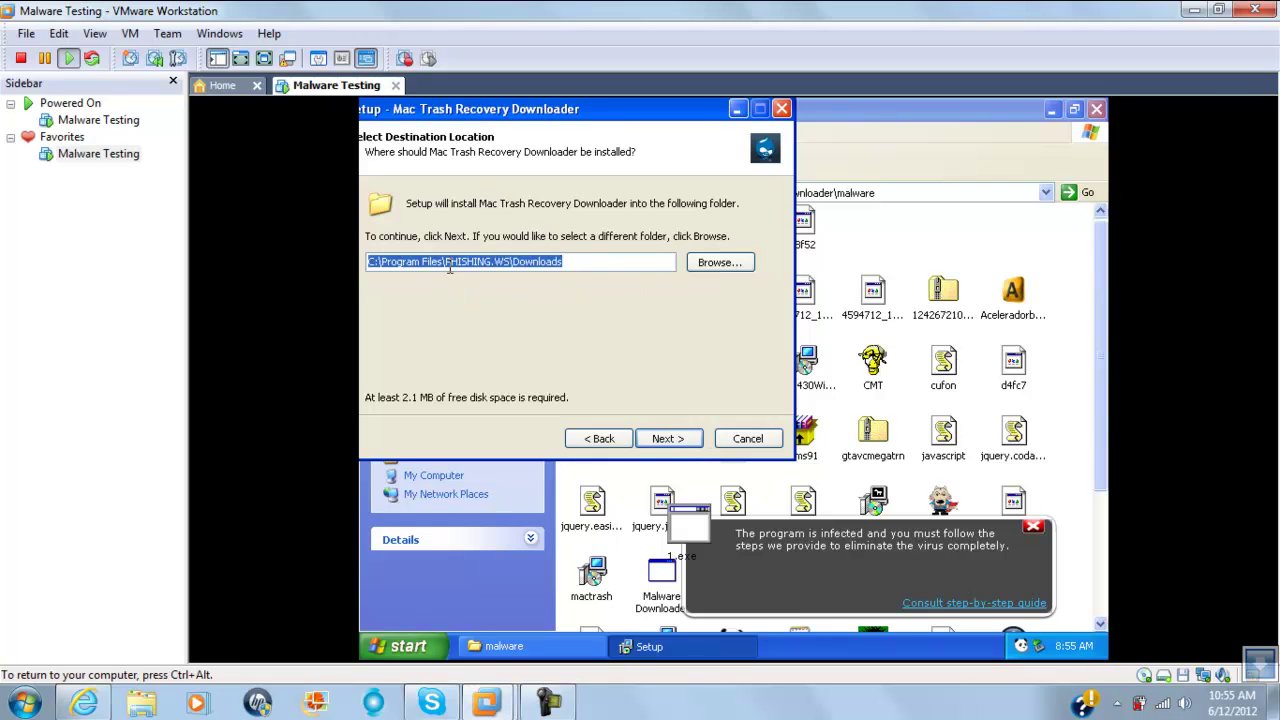
click(667, 440)
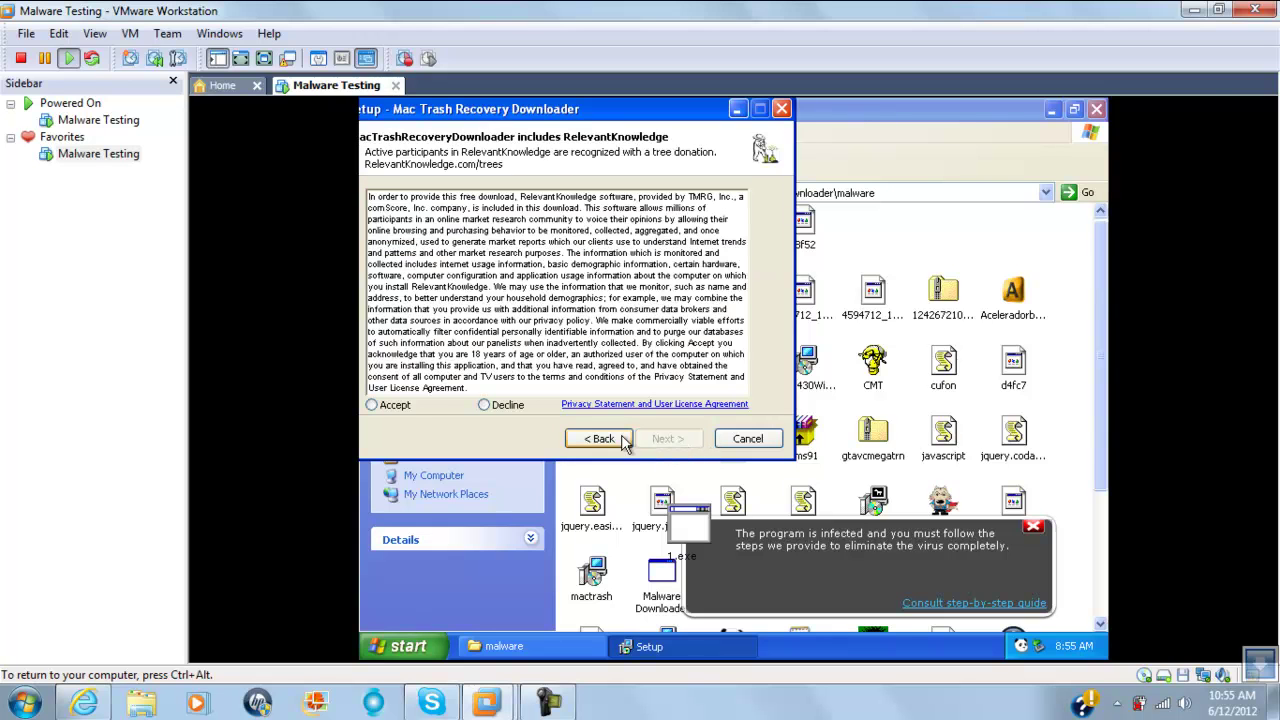
Step: Accept the RelevantKnowledge terms in the Mac Trash Recovery Downloader setup and continue to the short survey
click(386, 410)
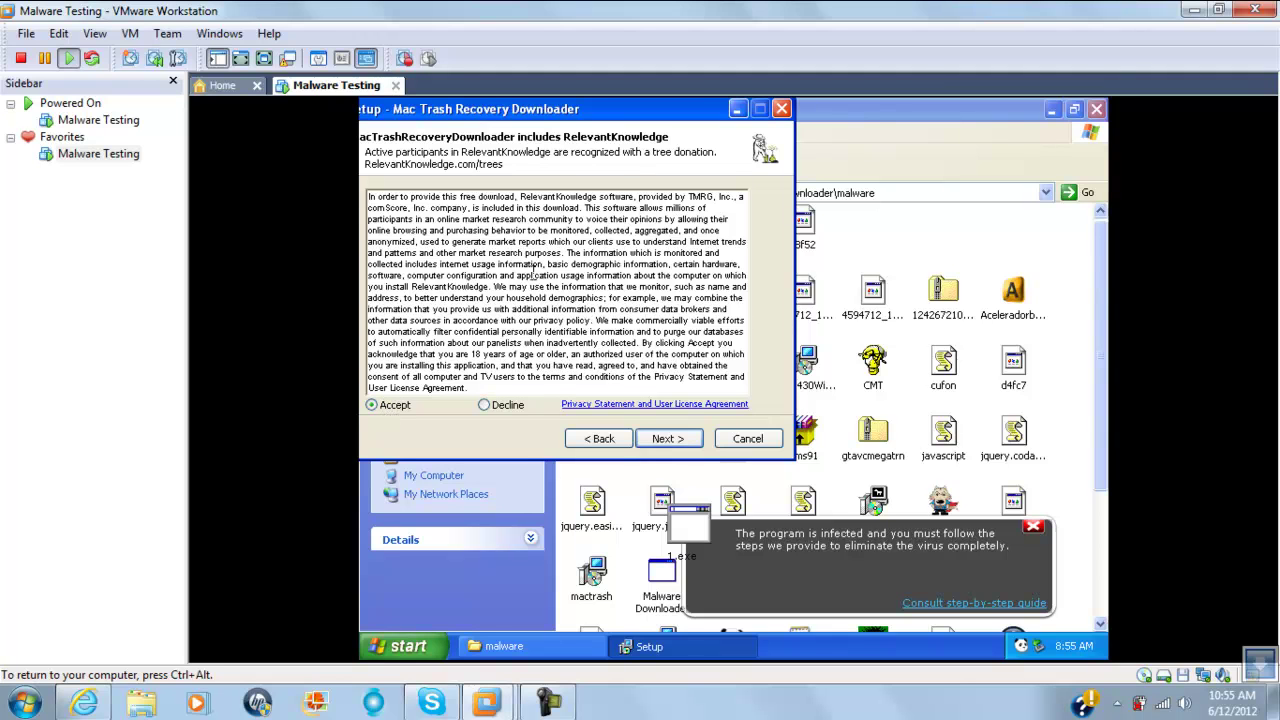
click(697, 444)
click(697, 444)
click(697, 444)
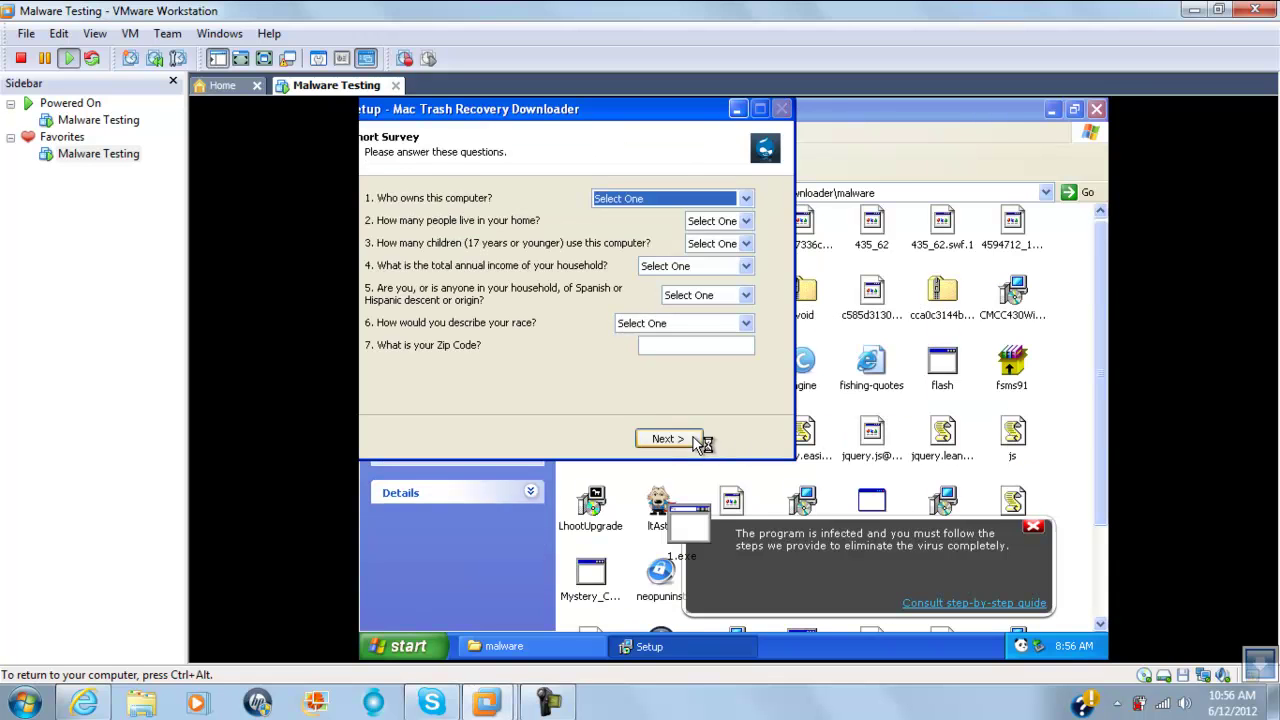
Step: Answer the first four survey questions with You or another household member, 1, 0 and $15,000-$24,999
click(710, 200)
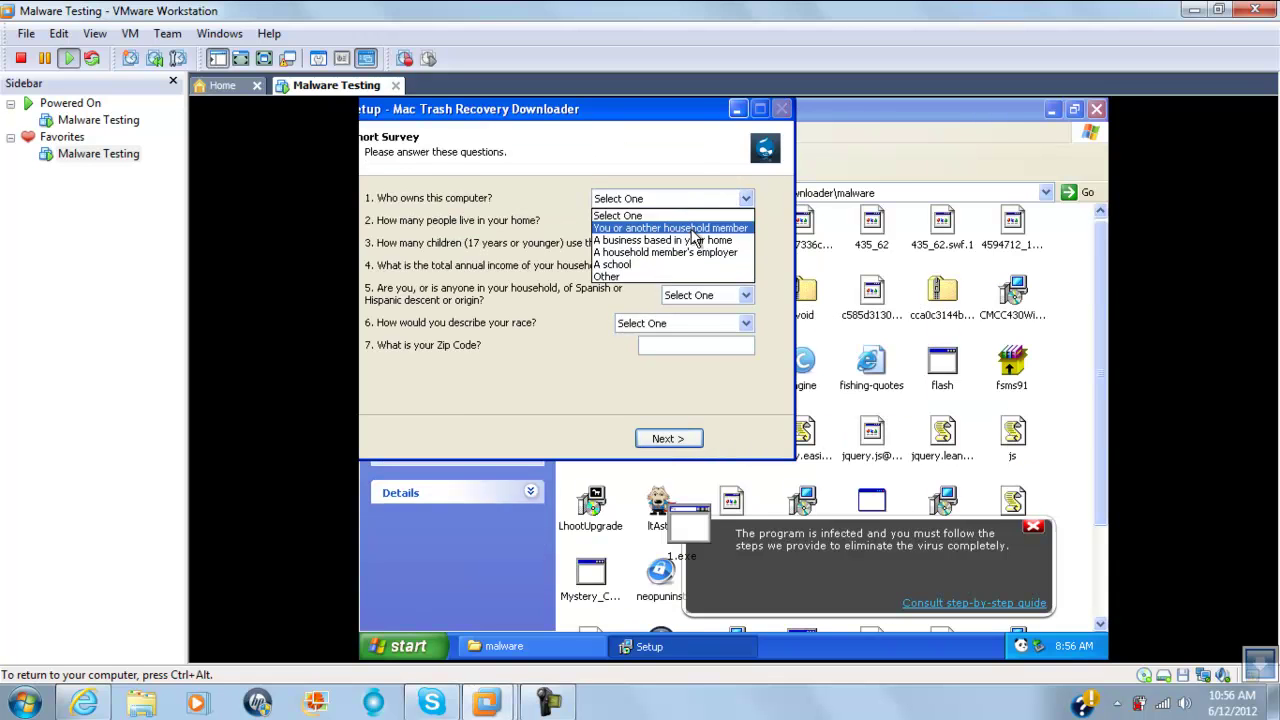
click(712, 224)
click(720, 221)
click(710, 251)
click(726, 243)
click(704, 273)
click(703, 275)
click(695, 302)
Step: Complete the survey with No for question 5, Black/African American for question 6 and a zip code, and submit it
click(695, 298)
click(697, 371)
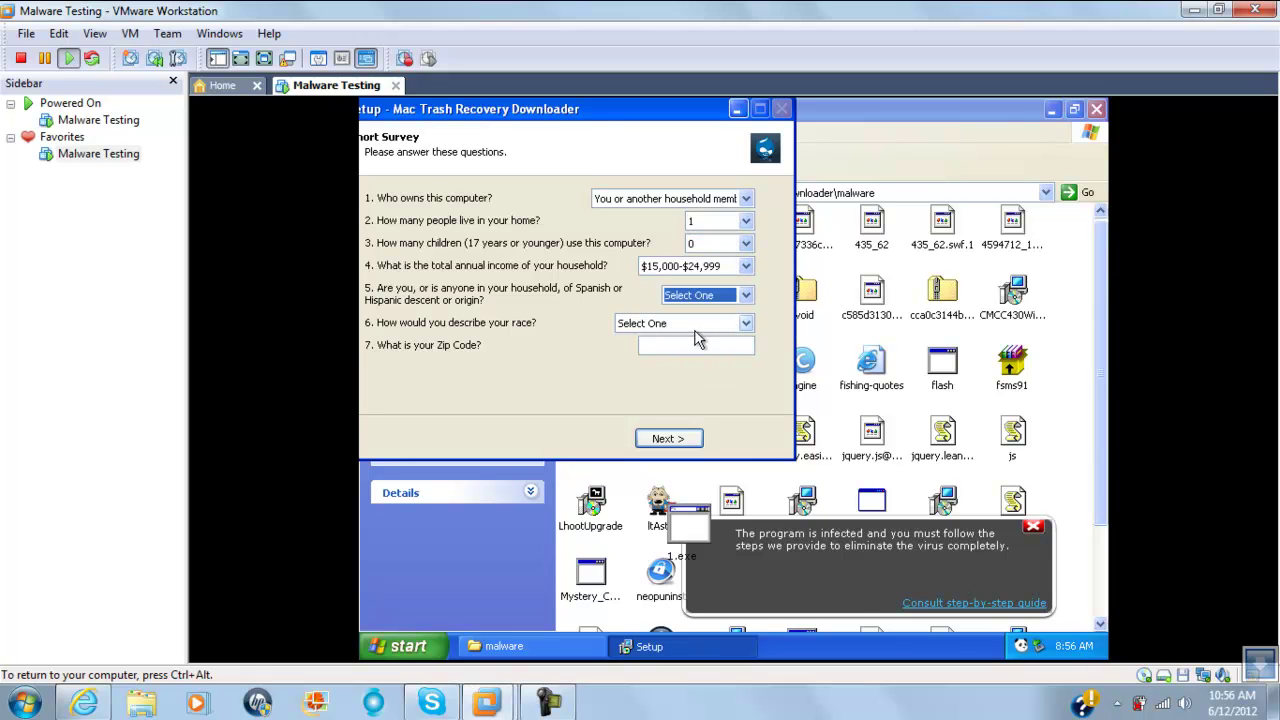
click(705, 298)
click(679, 330)
click(677, 326)
click(682, 355)
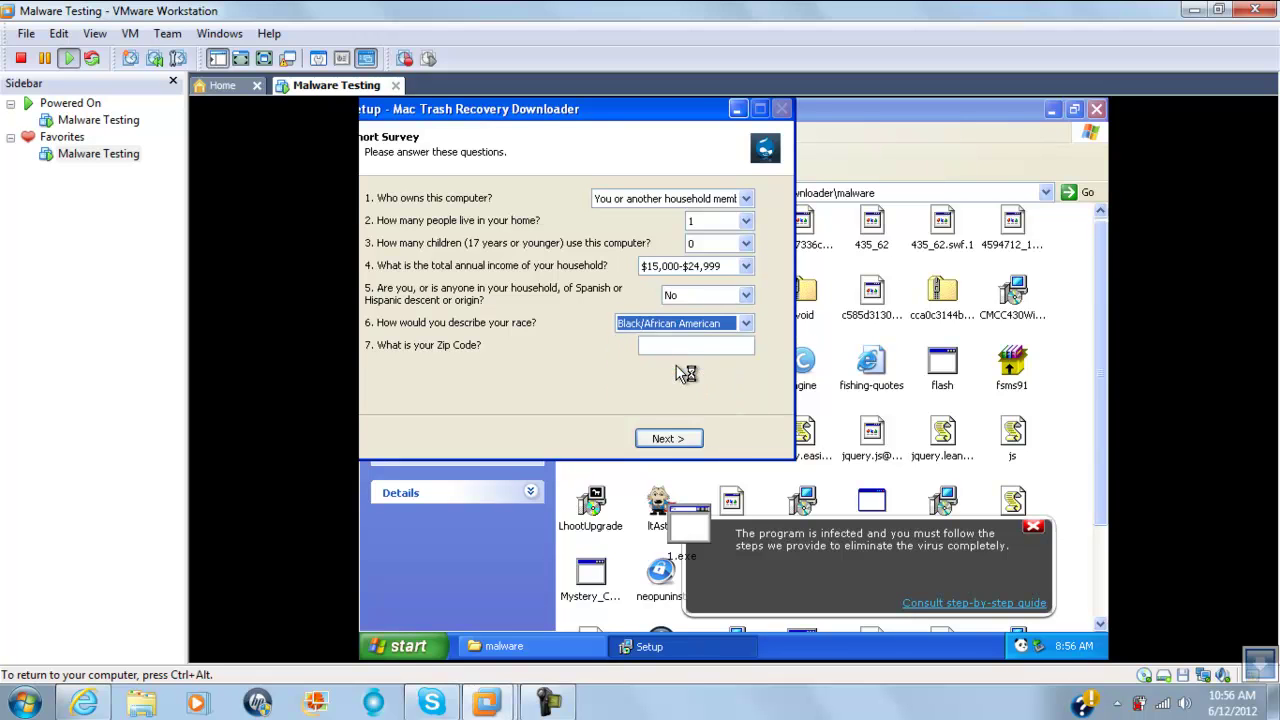
click(686, 343)
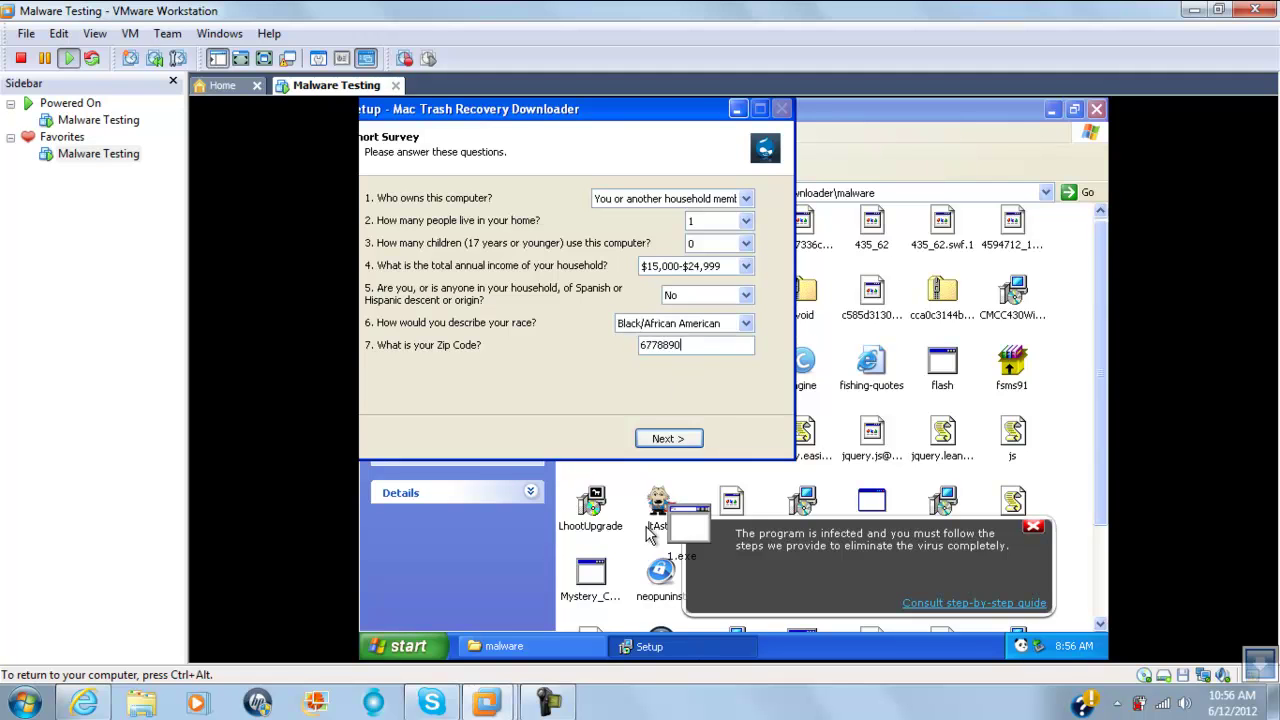
click(684, 440)
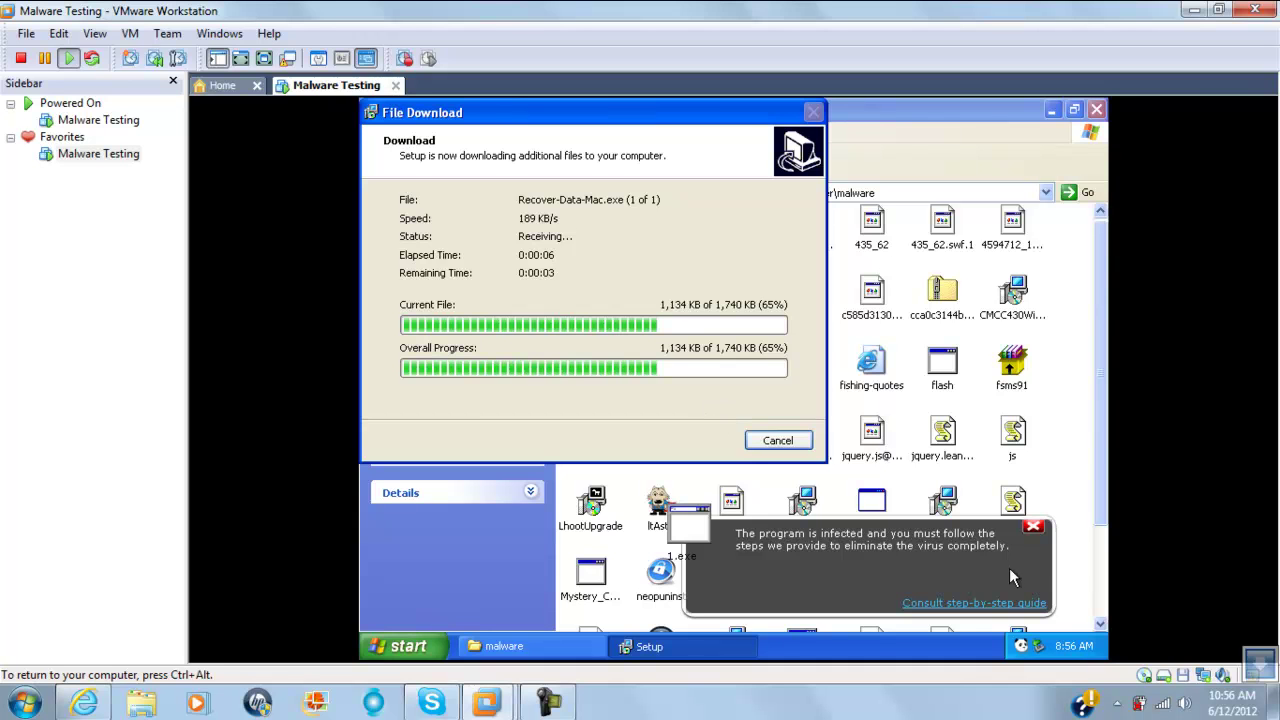
Step: Dismiss the Panda infection alert and finish the Mac Trash Recovery Downloader setup wizard
click(1035, 528)
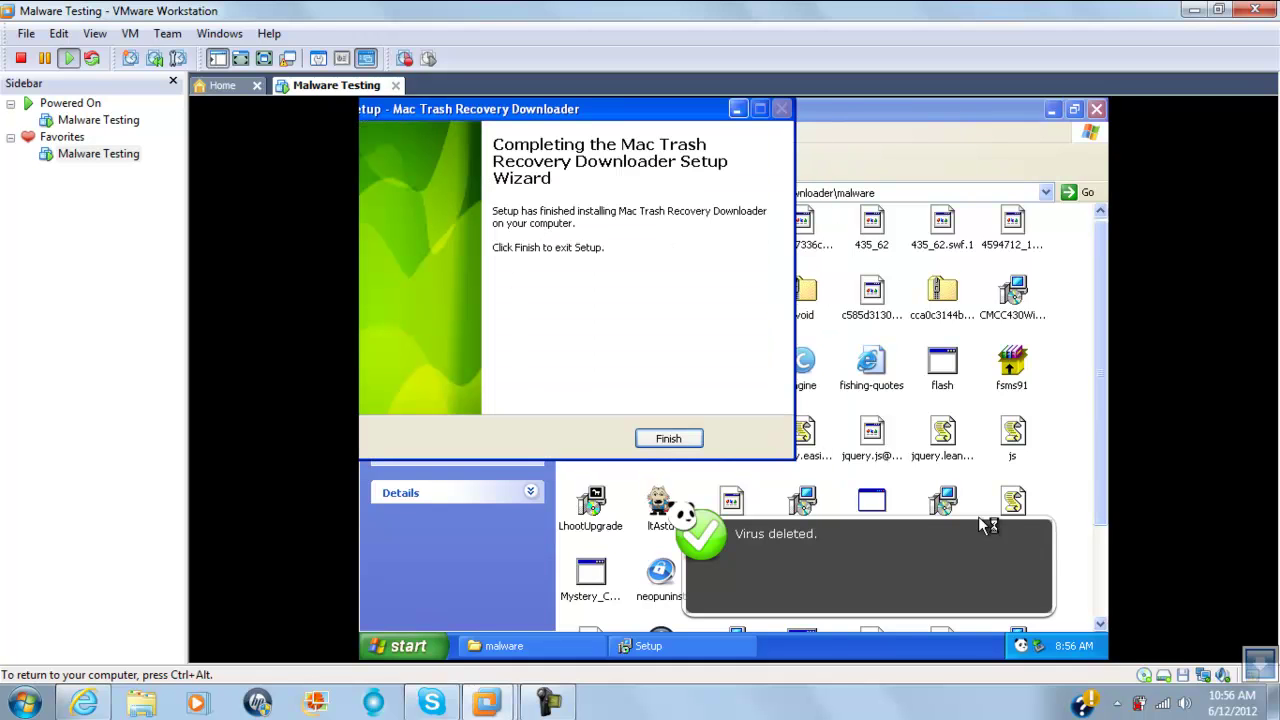
click(688, 443)
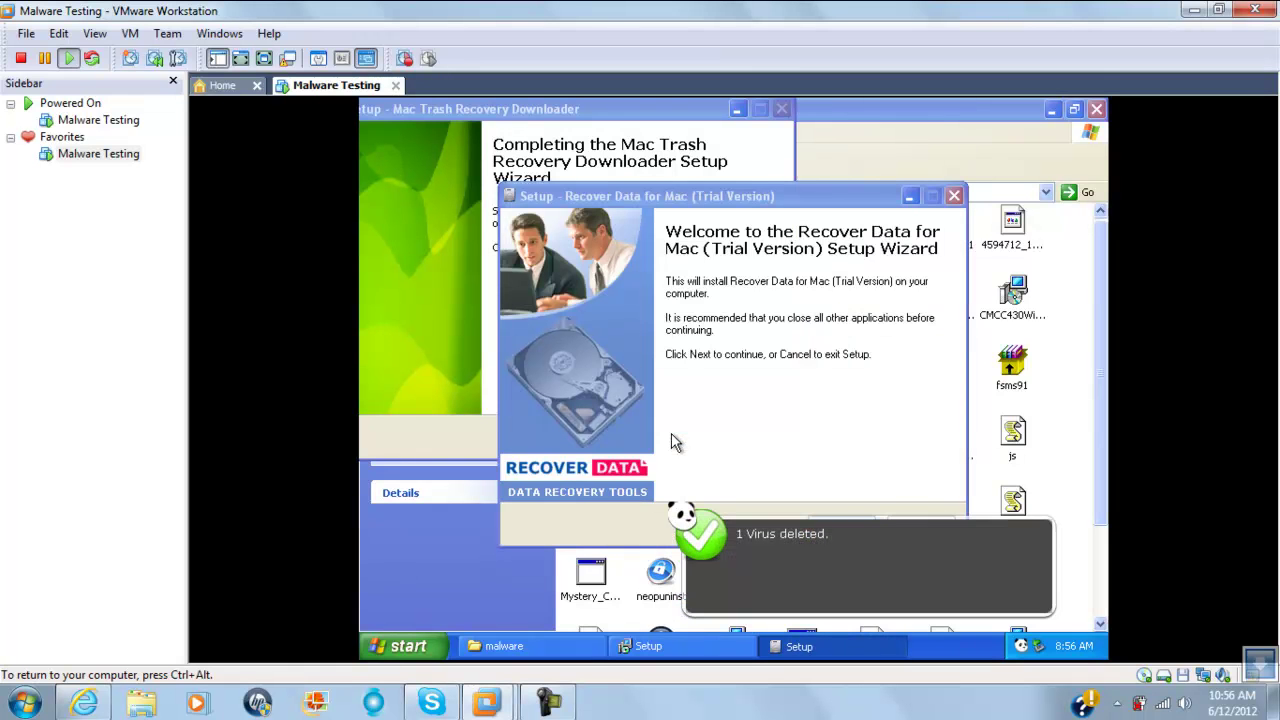
Step: Begin the Recover Data for Mac (Trial Version) setup and accept its license agreement, continuing to the additional tasks
click(866, 263)
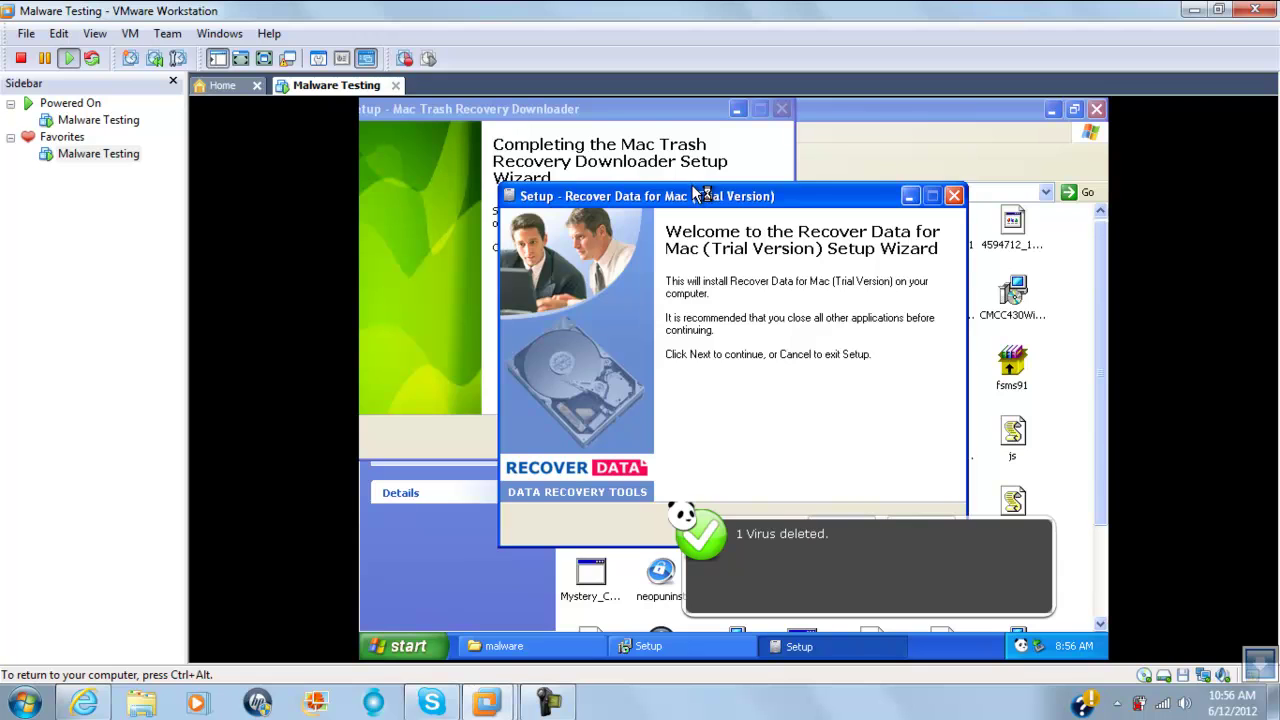
drag(704, 194, 628, 176)
click(772, 506)
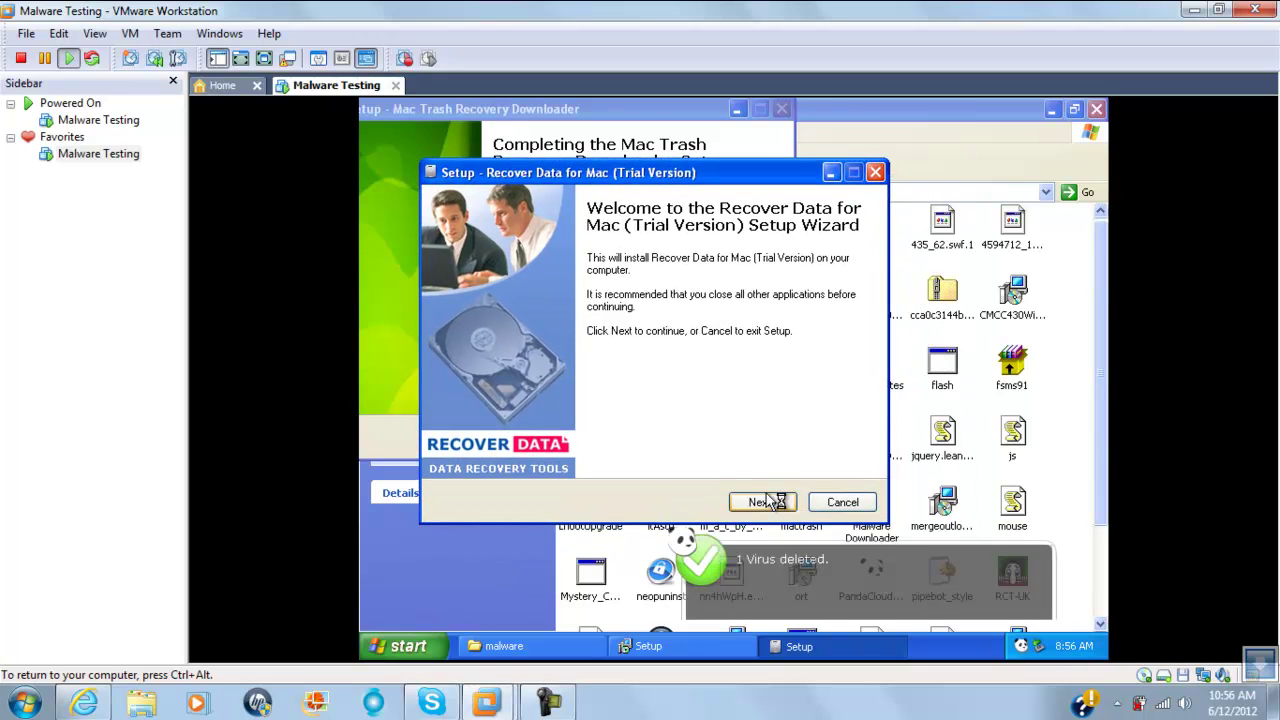
click(543, 445)
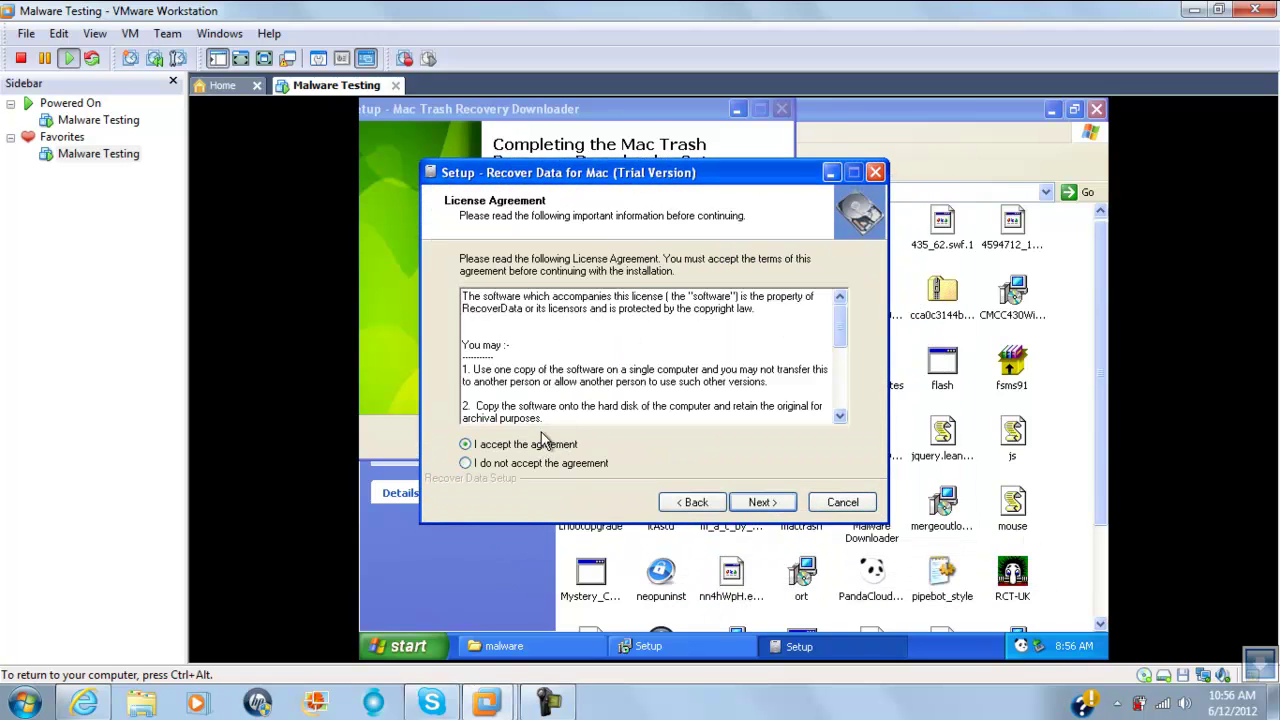
click(777, 502)
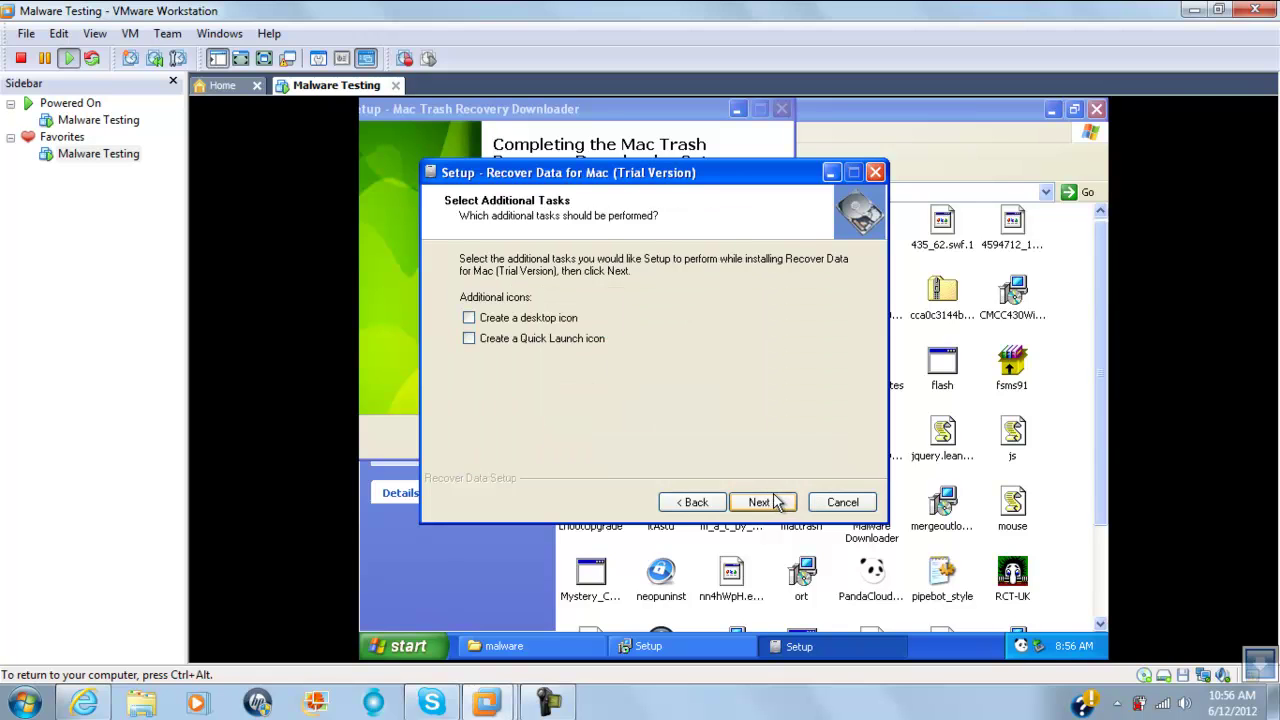
Step: Include the desktop and Quick Launch icons and start installing Recover Data for Mac (Trial Version)
click(530, 318)
click(530, 339)
click(776, 506)
click(776, 506)
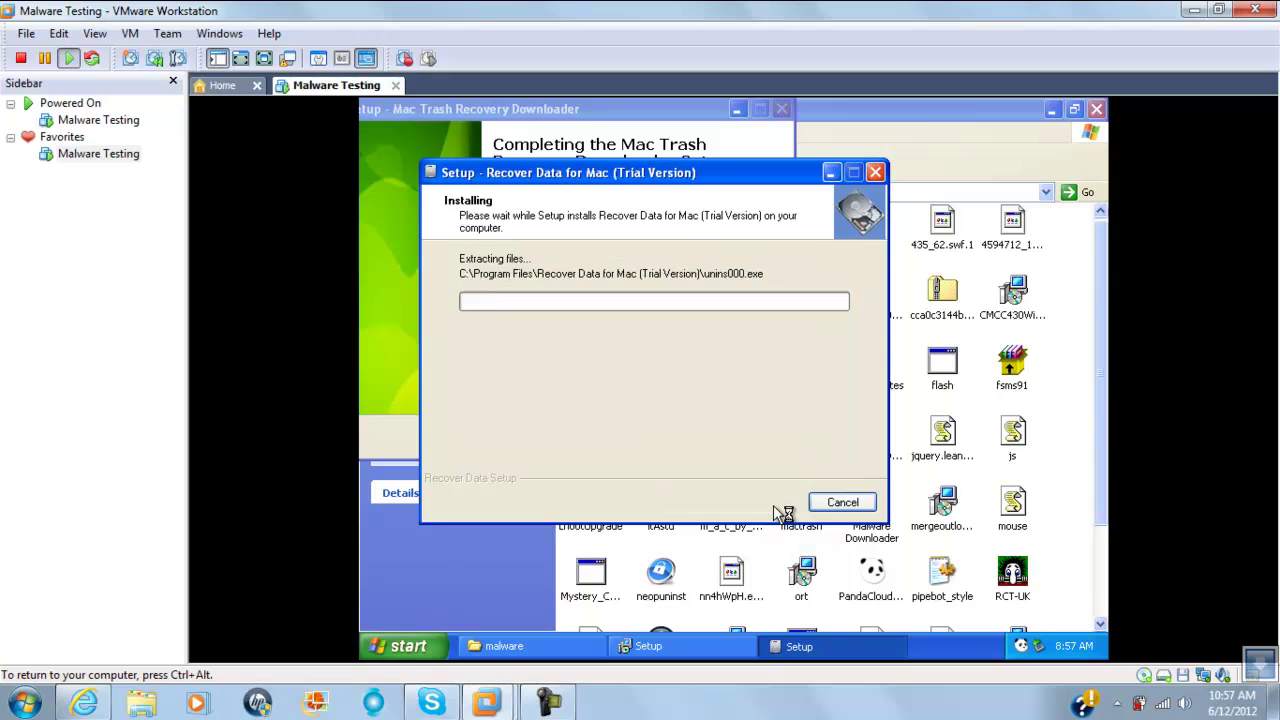
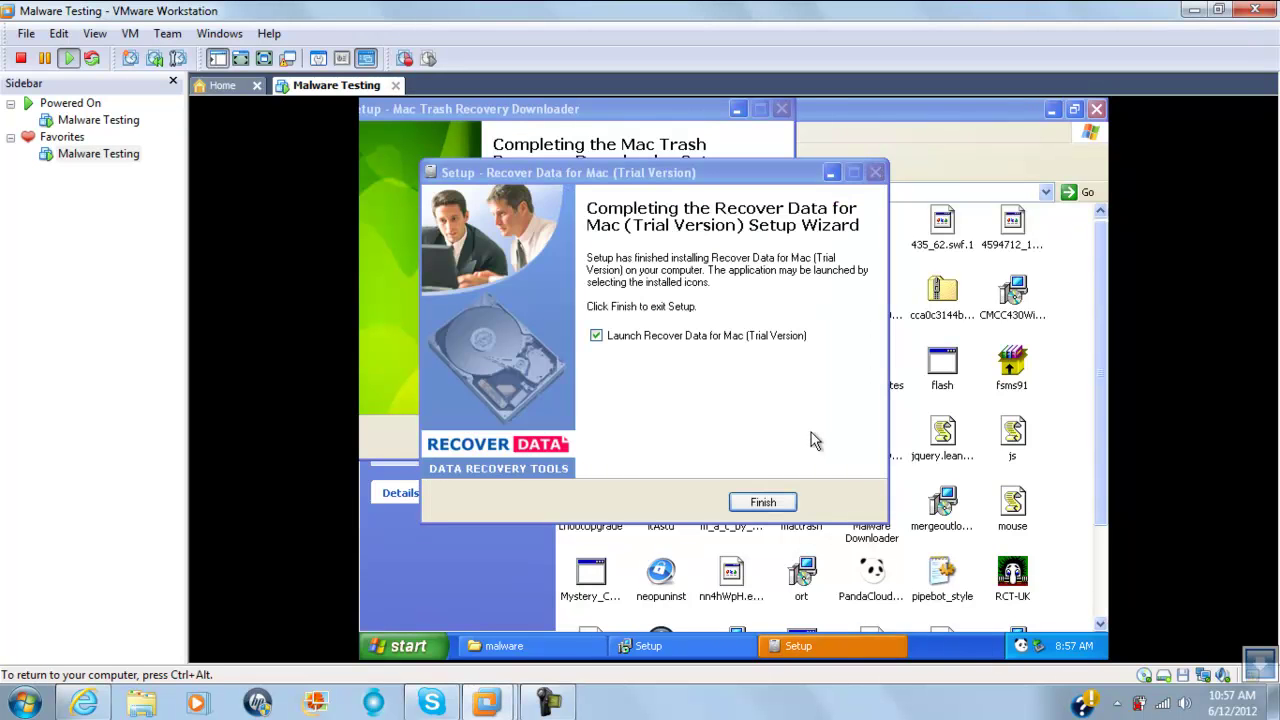
Step: Finish the Recover Data for Mac setup with its launch option enabled, and close the leftover downloader wizard and malware folder
click(752, 502)
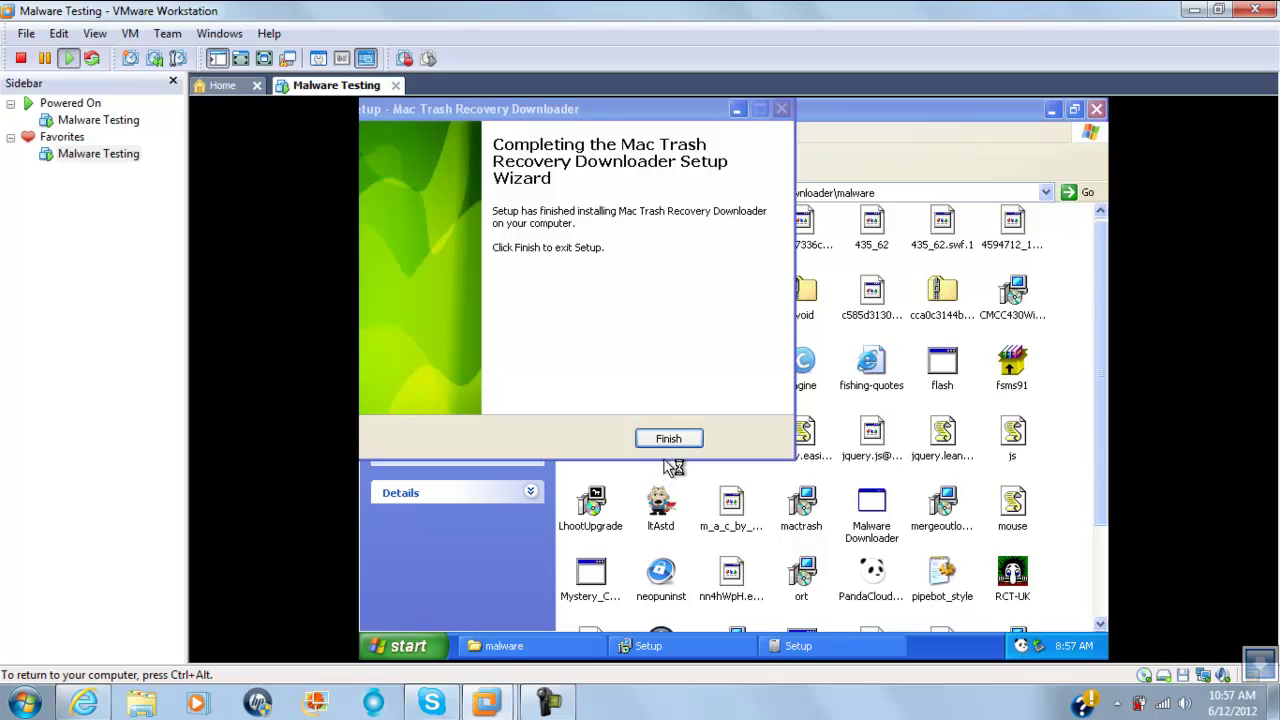
click(670, 441)
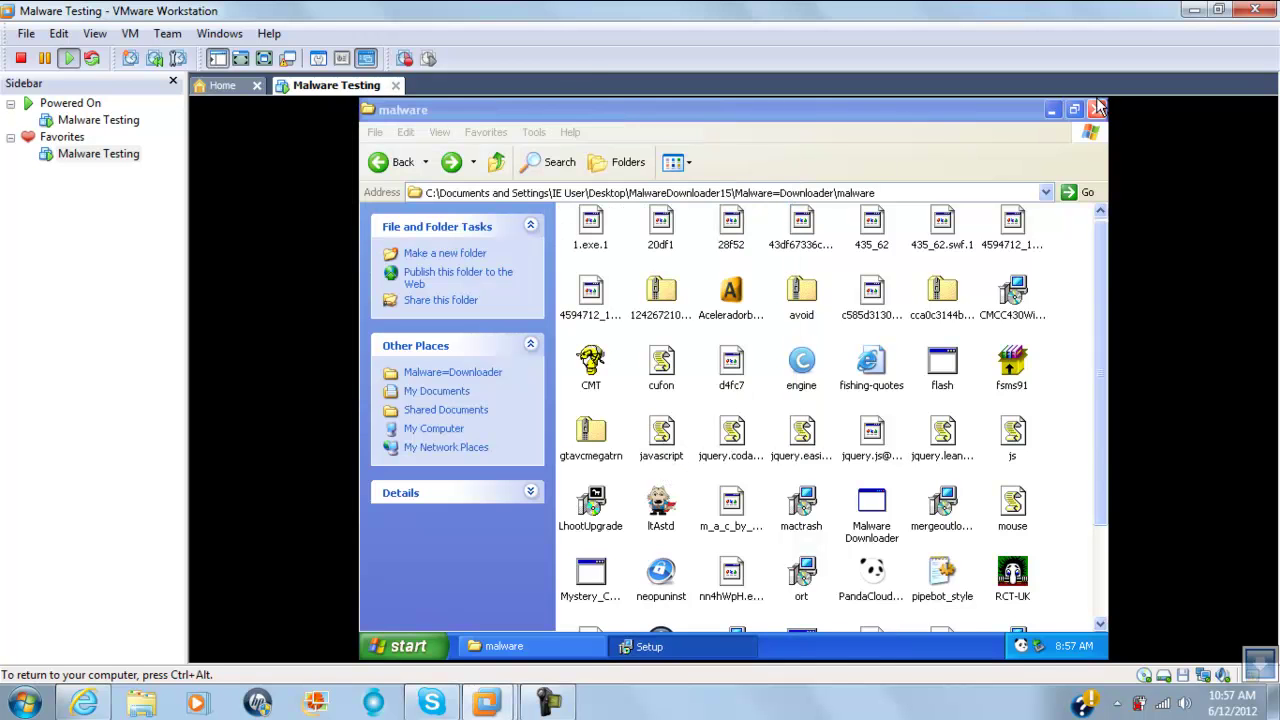
click(1096, 109)
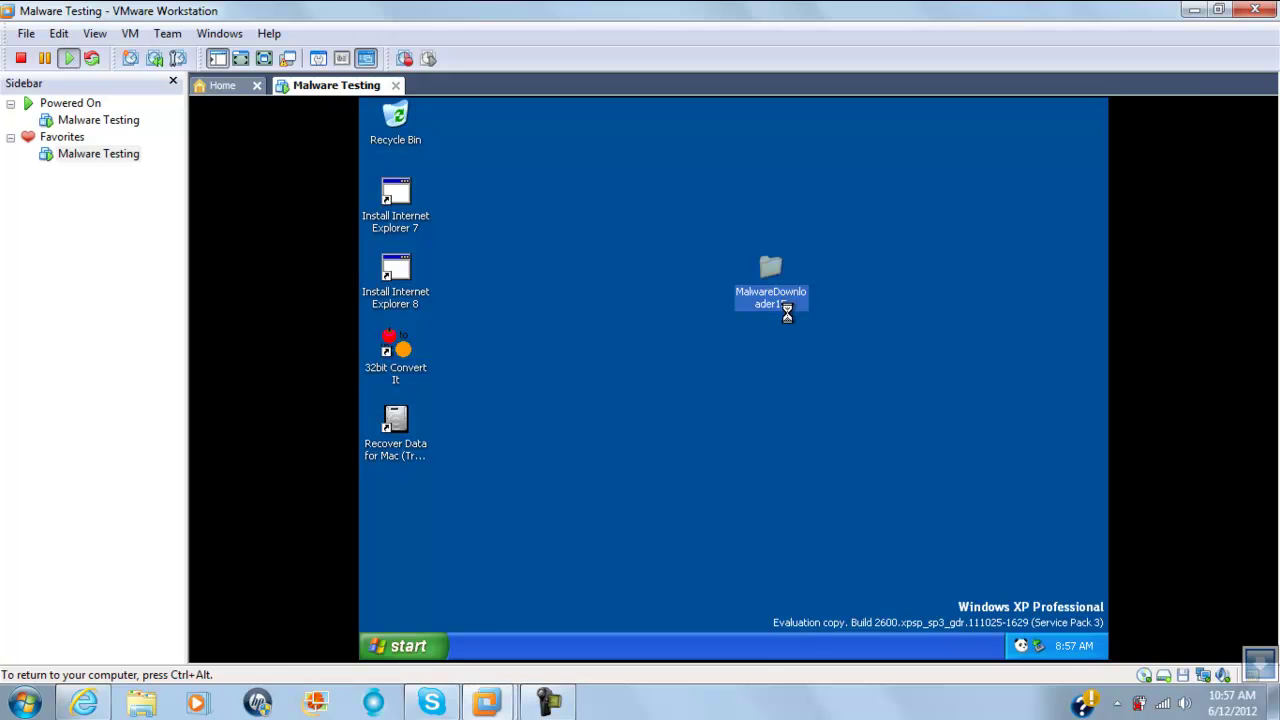
Step: Start an Exhaustive Recovery partition search on Disk0 in Recover Data for Mac
right_click(787, 314)
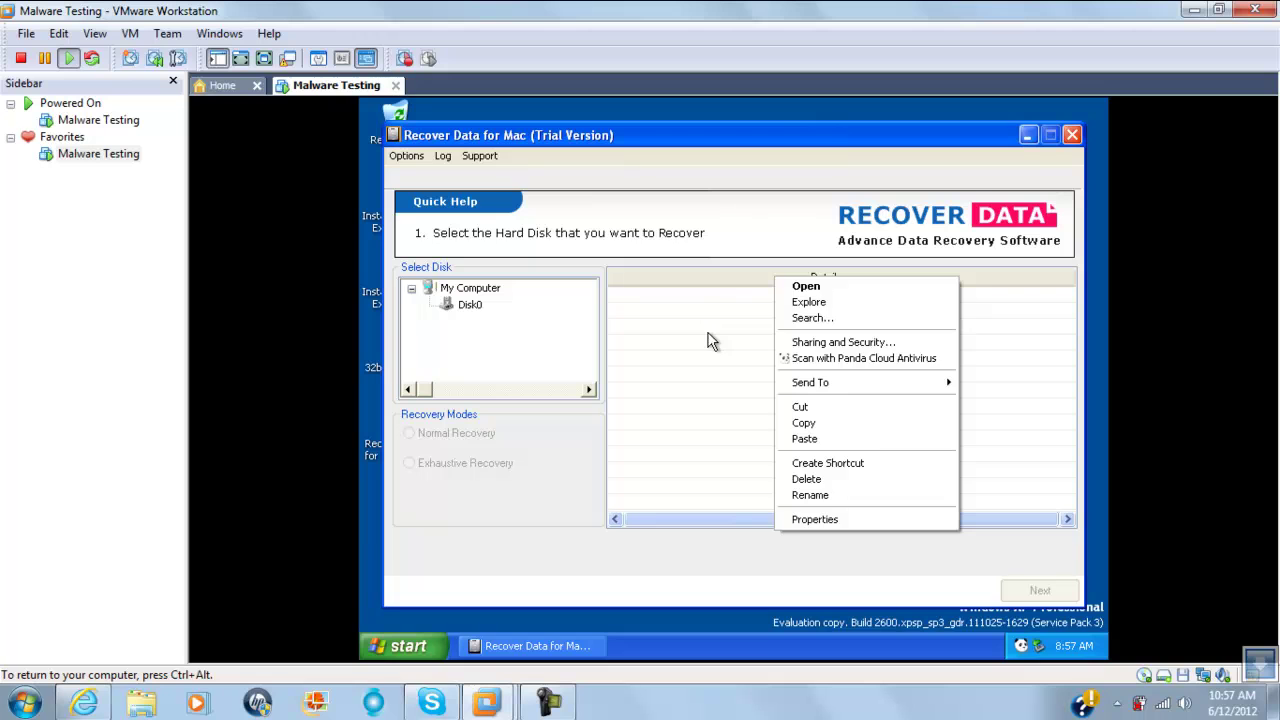
click(711, 340)
click(469, 305)
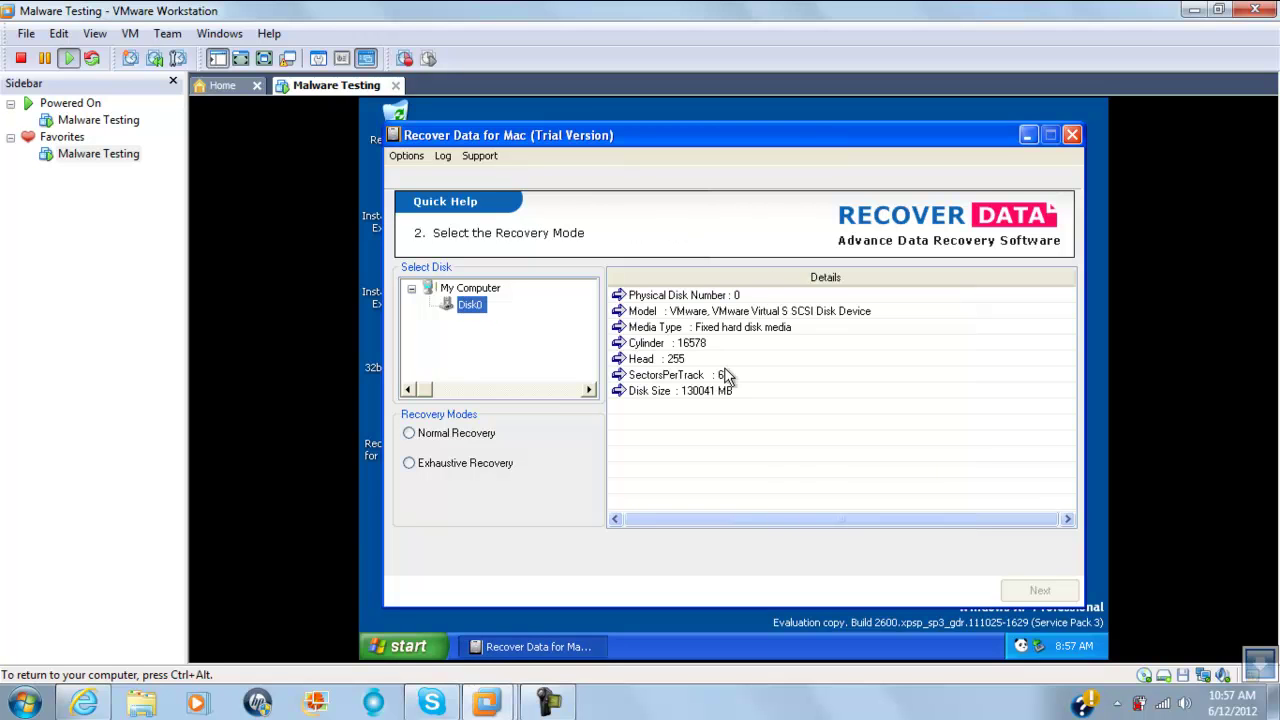
click(463, 440)
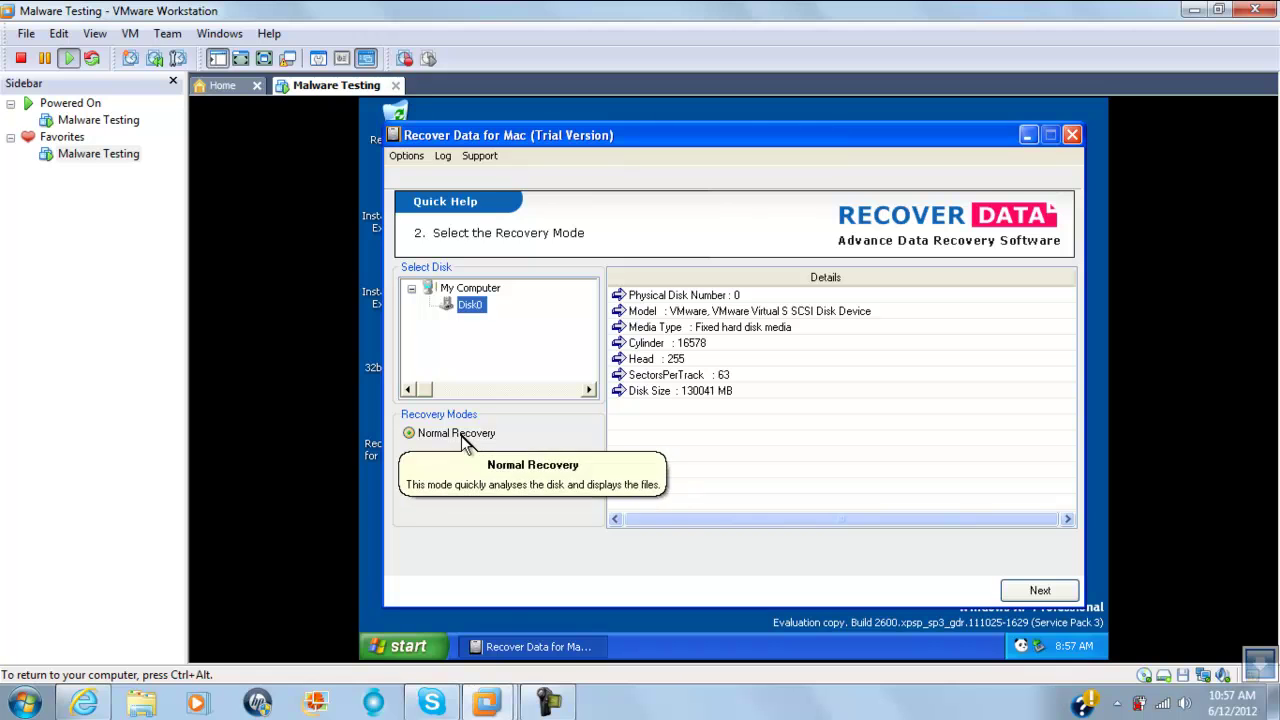
click(466, 464)
click(1045, 592)
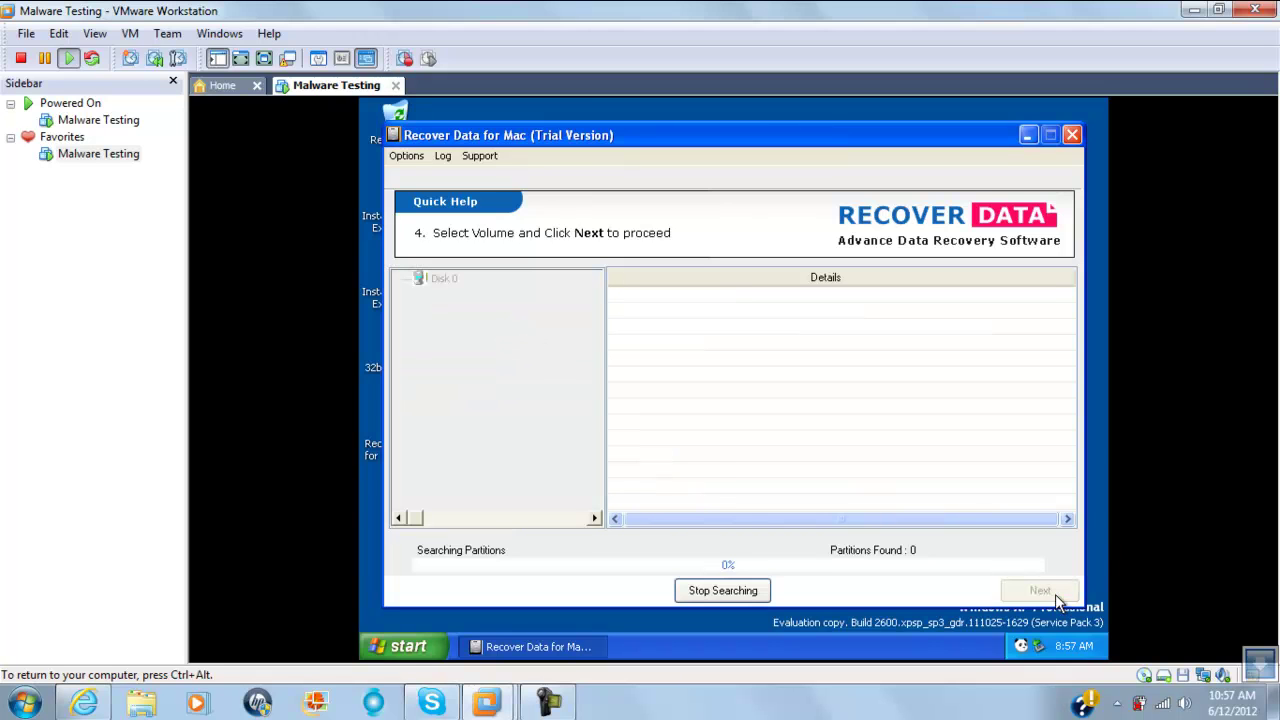
Step: Stop the partition search and exit Recover Data for Mac
click(723, 590)
click(660, 426)
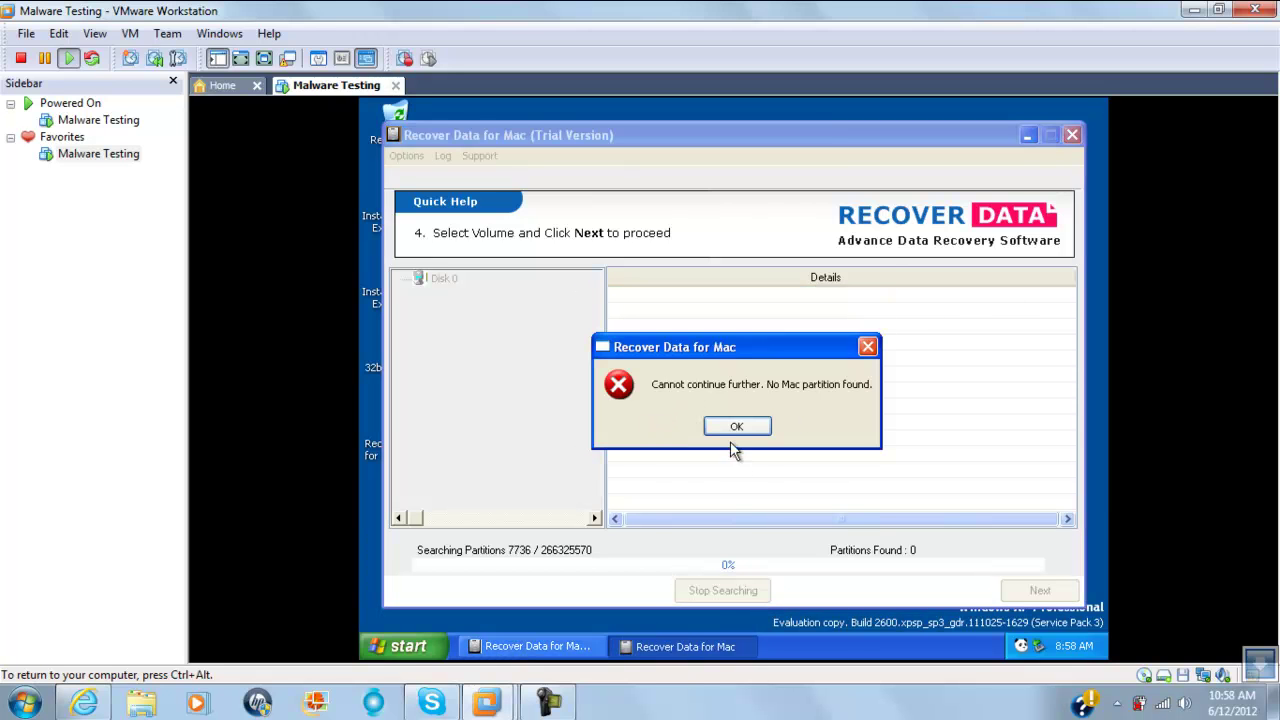
click(734, 428)
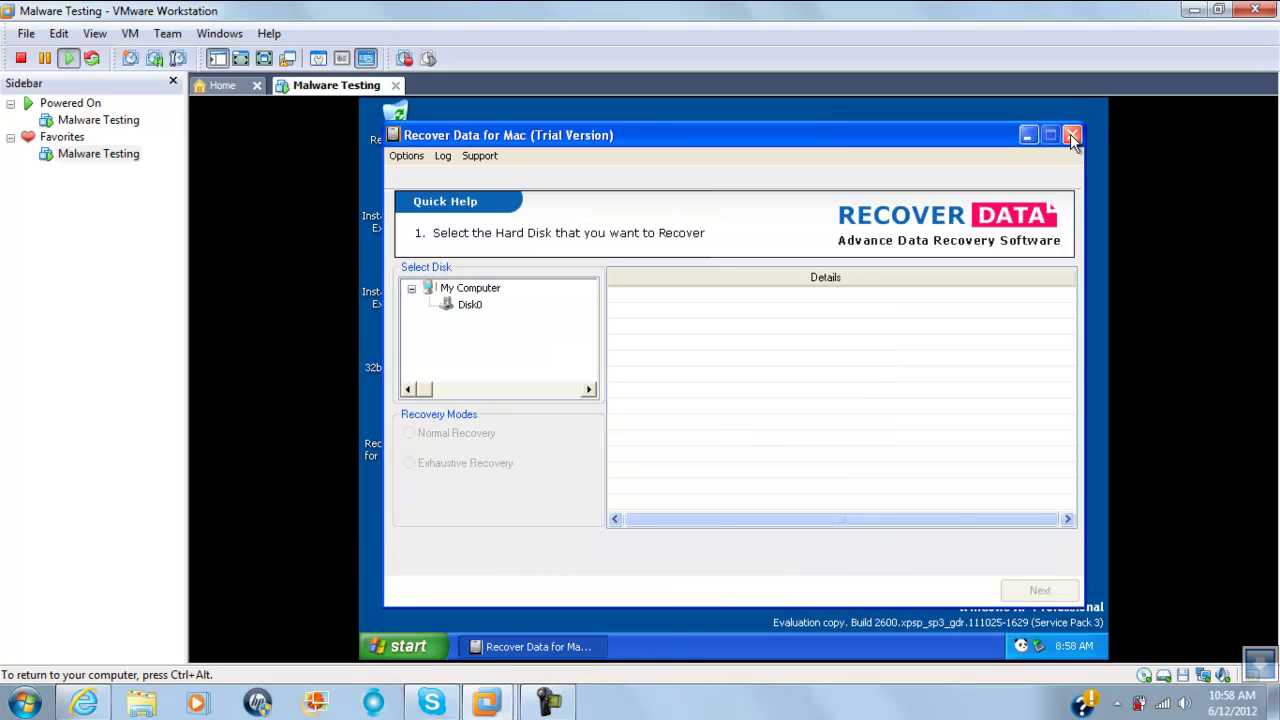
click(1072, 136)
click(718, 427)
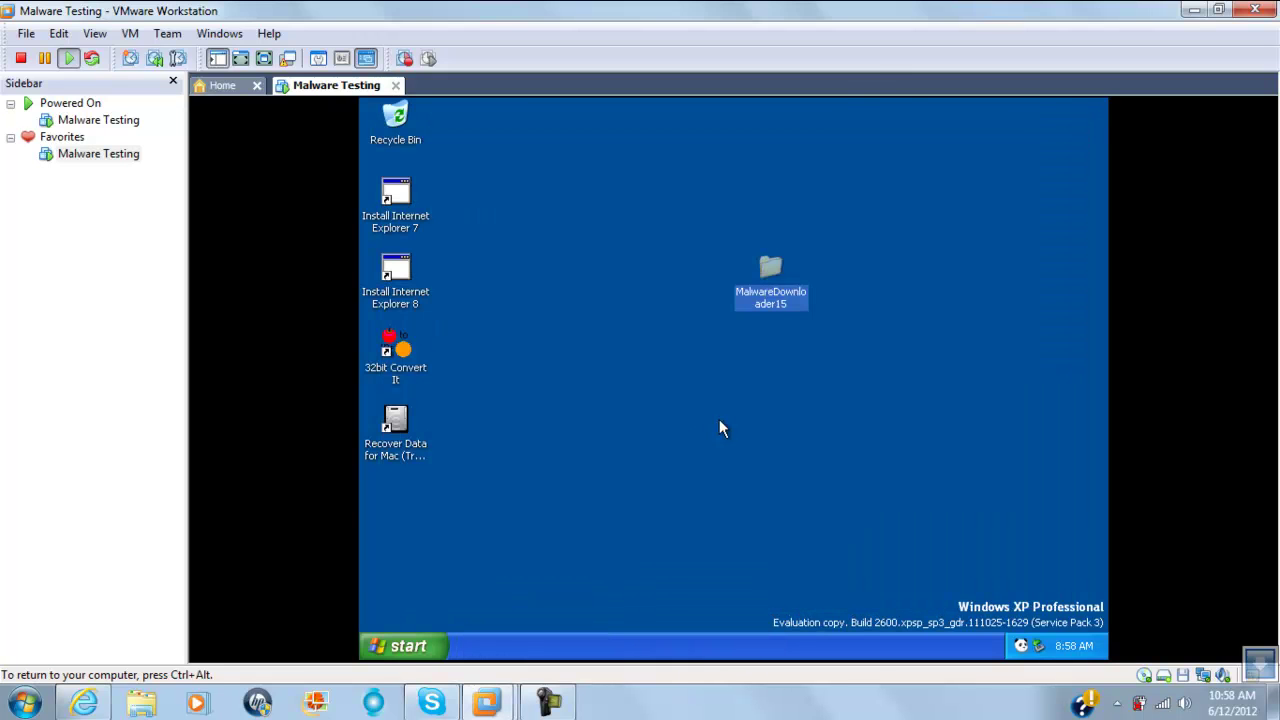
Step: Open the malware folder inside MalwareDownloader15\Malware=Downloader and select all its files
double_click(793, 258)
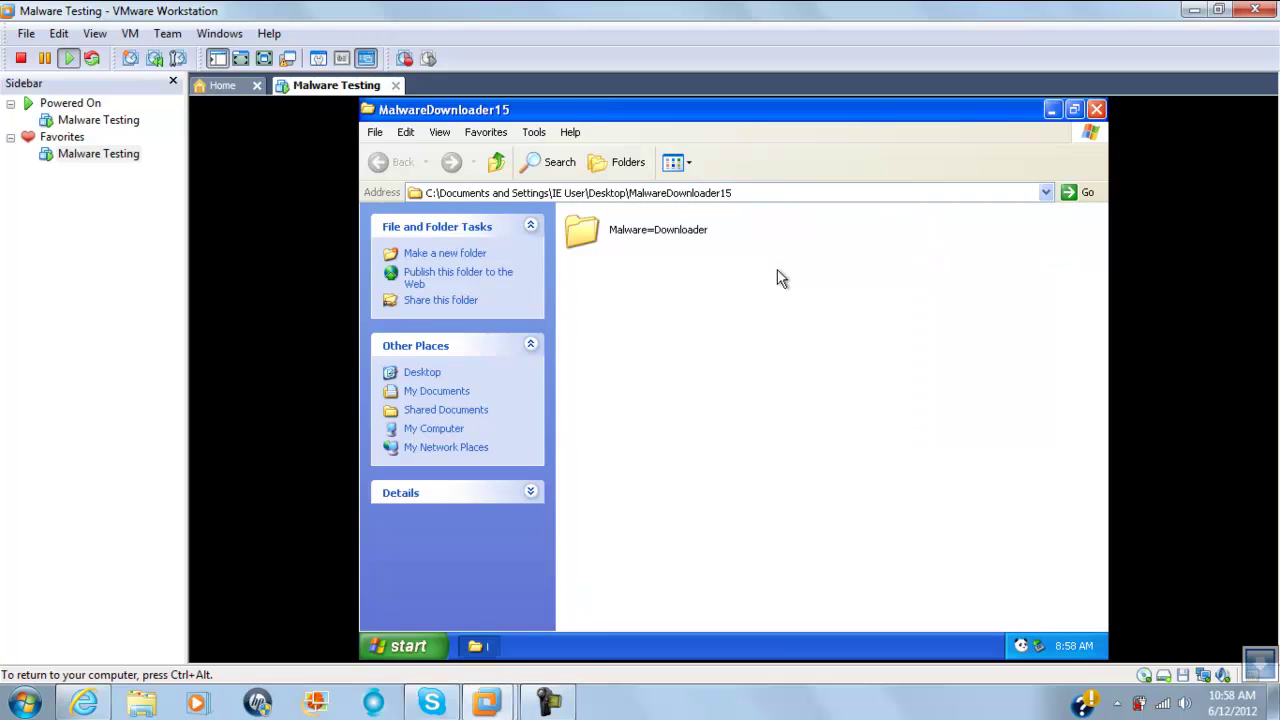
double_click(596, 234)
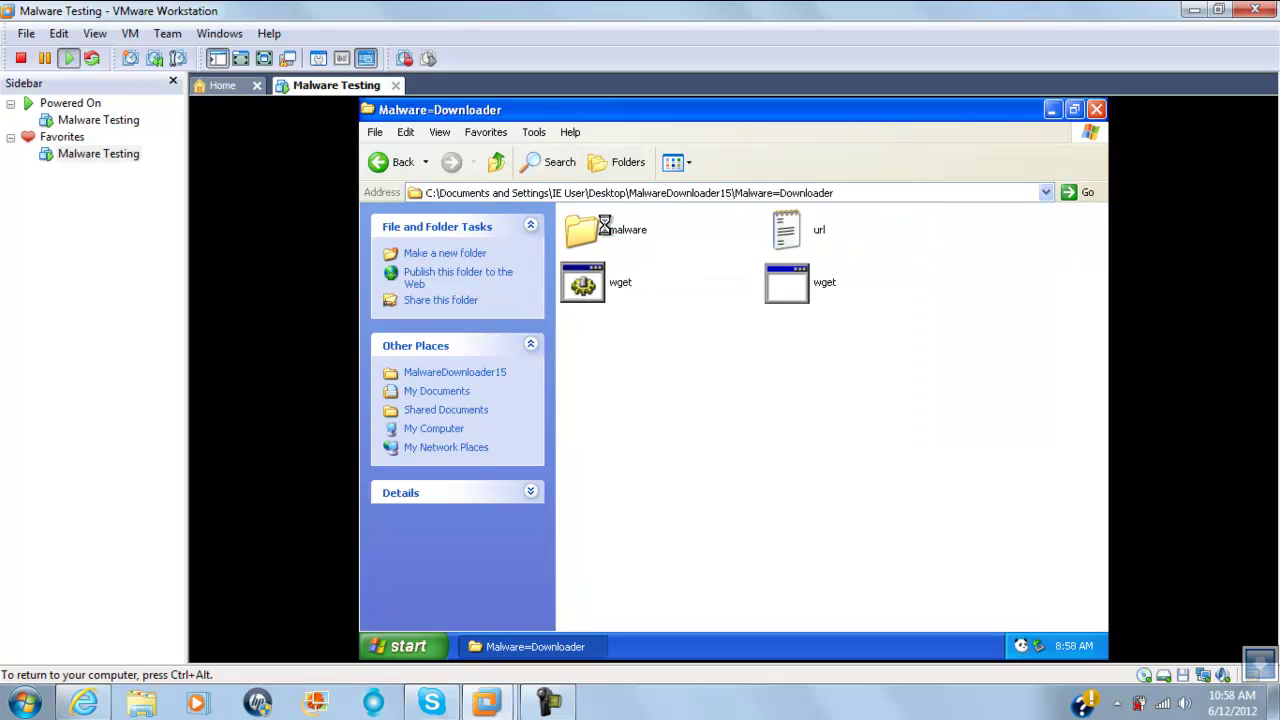
double_click(596, 230)
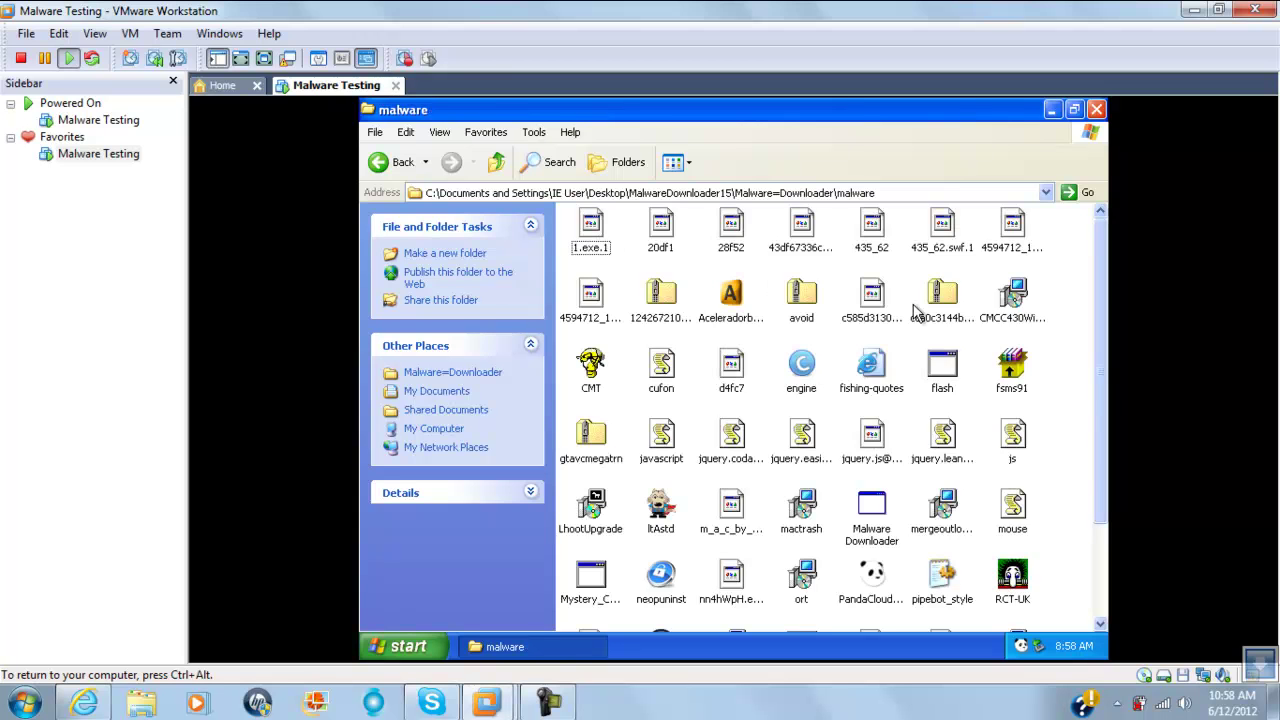
key(ctrl+a)
key(Home)
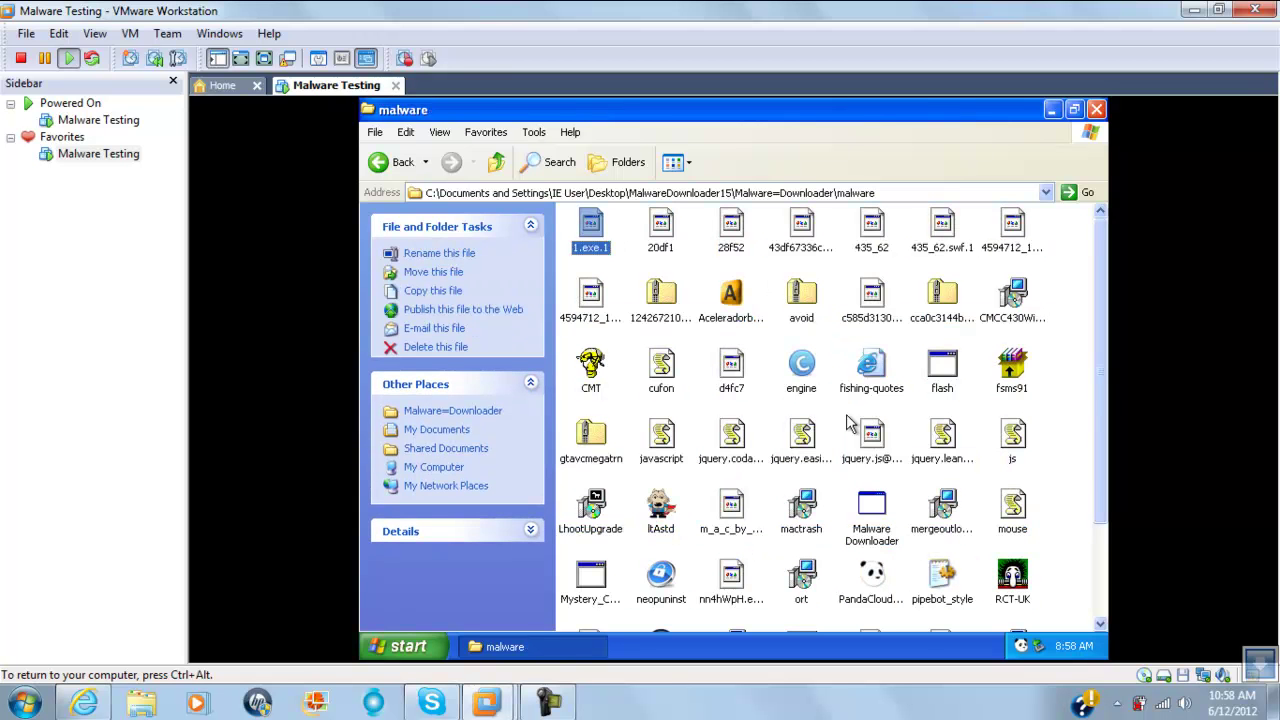
key(ctrl+a)
right_click(721, 250)
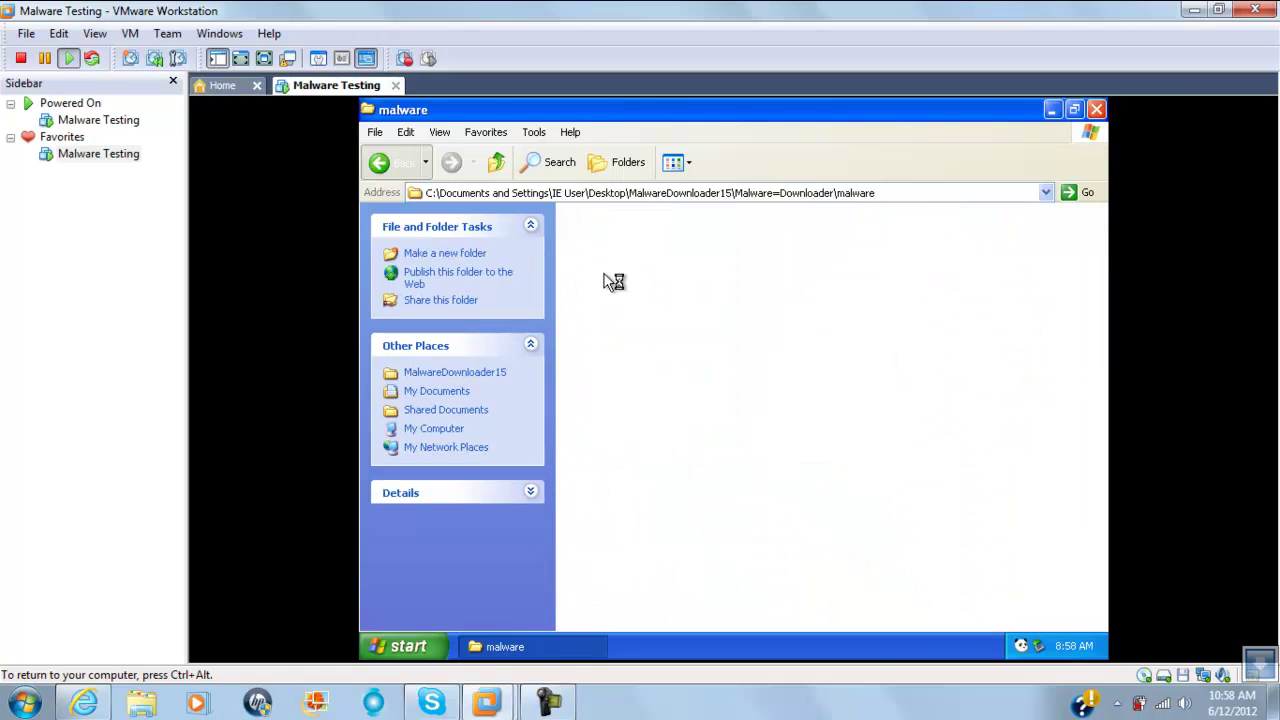
Step: Return to the Malware=Downloader folder and check the malware folder's properties, dismissing the Windows update notice
key(BackSpace)
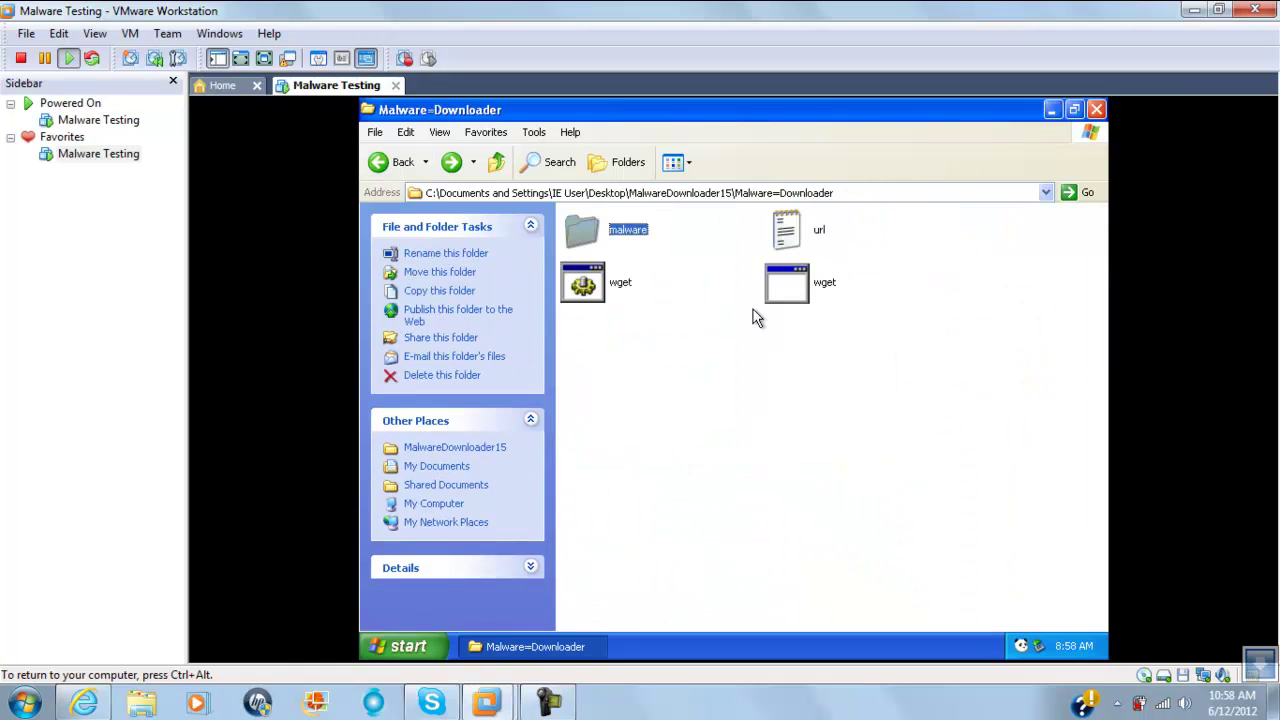
right_click(607, 224)
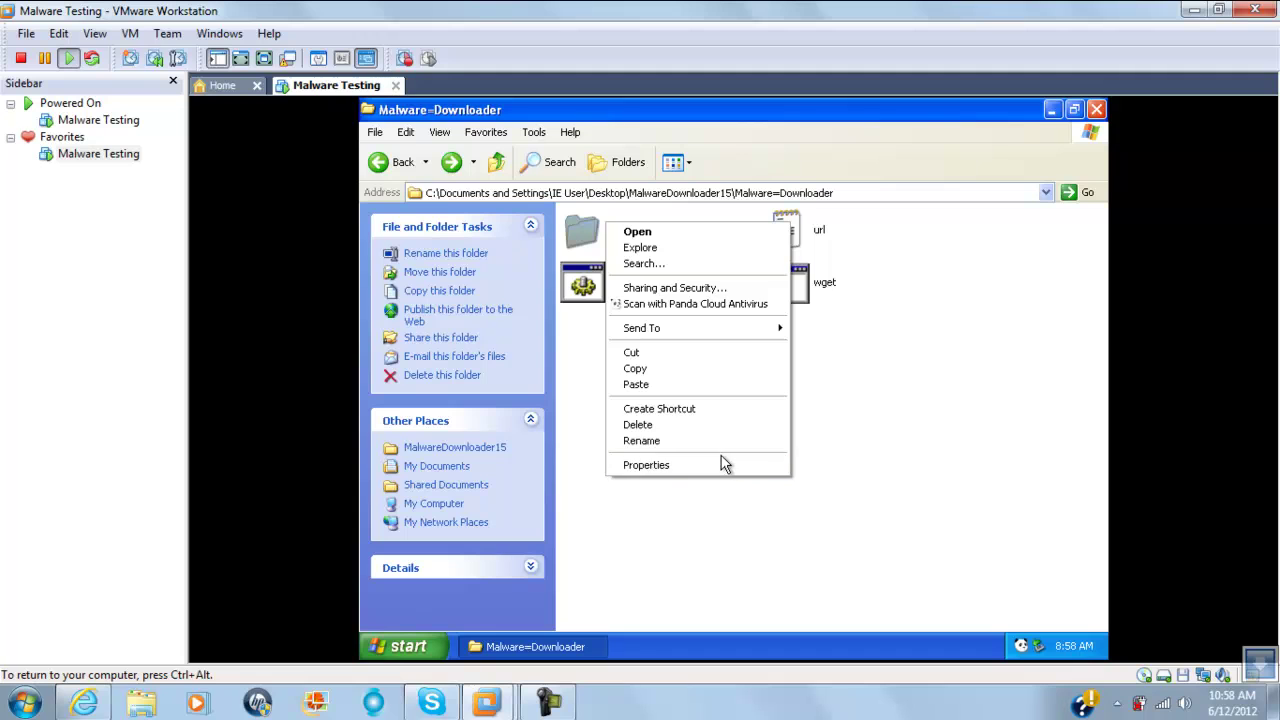
click(722, 464)
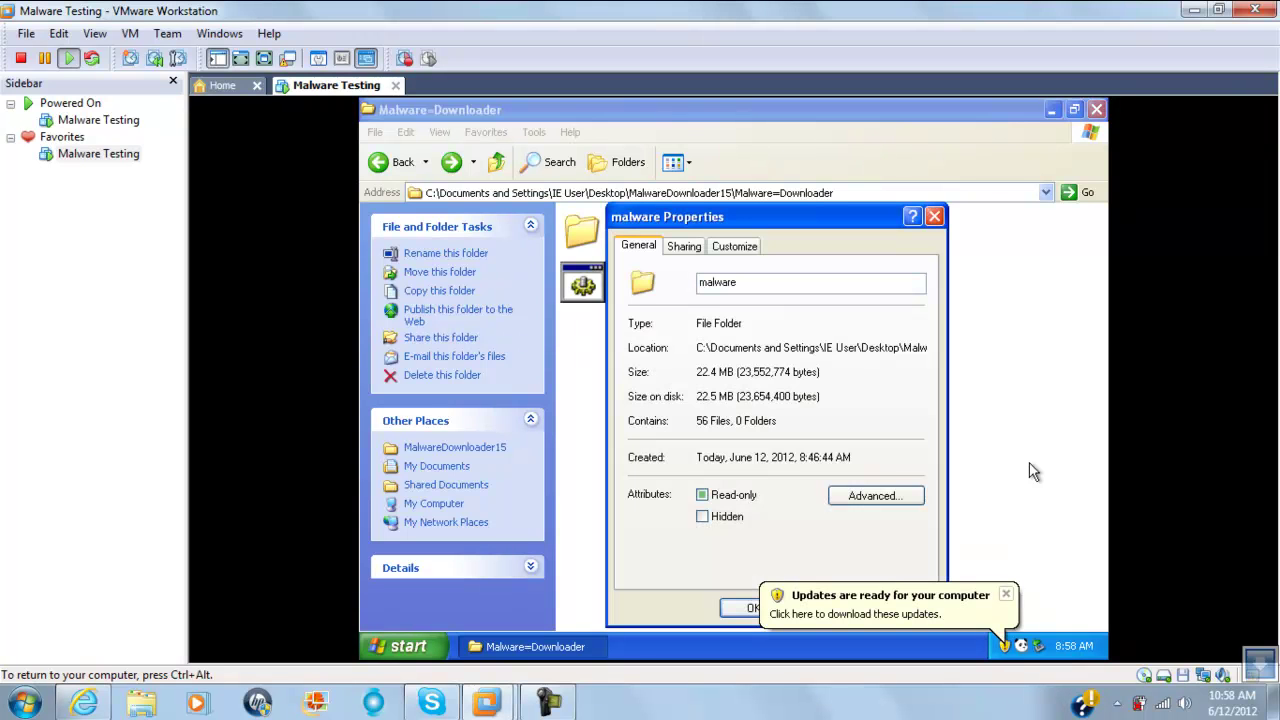
click(1005, 595)
click(752, 608)
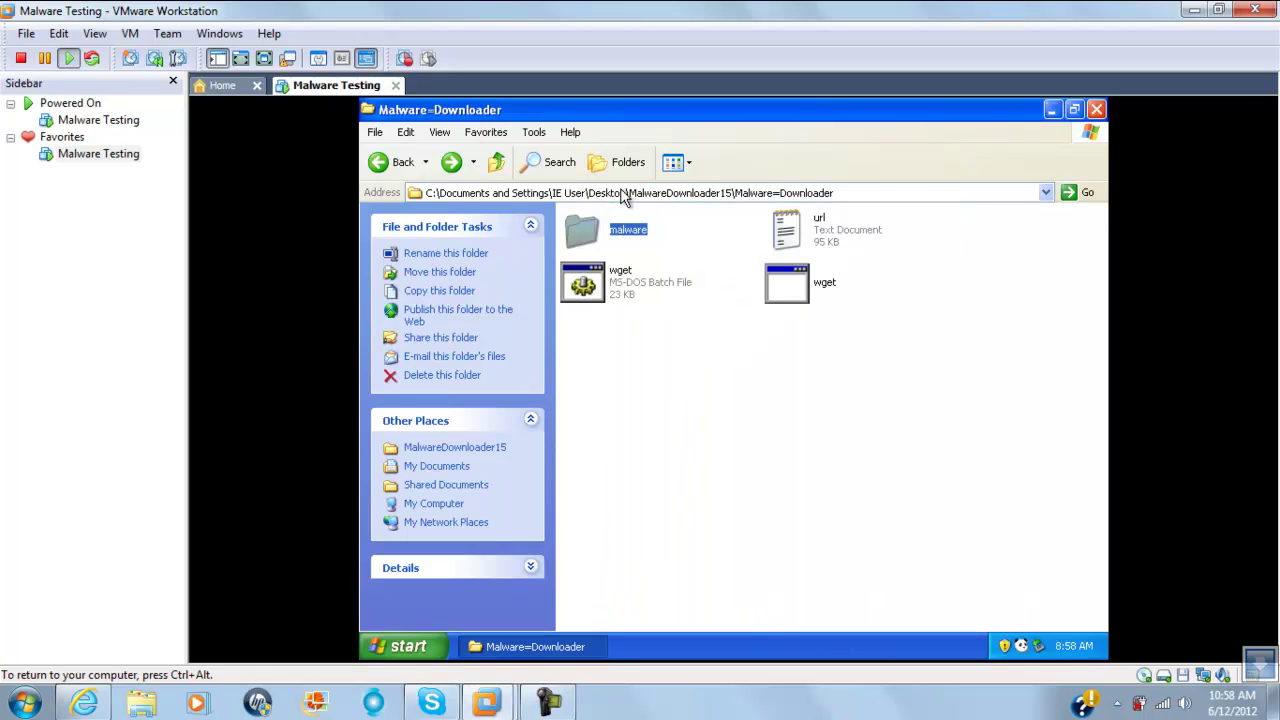
Step: Scan the malware folder with Panda Cloud Antivirus and release input control from the virtual machine
right_click(615, 222)
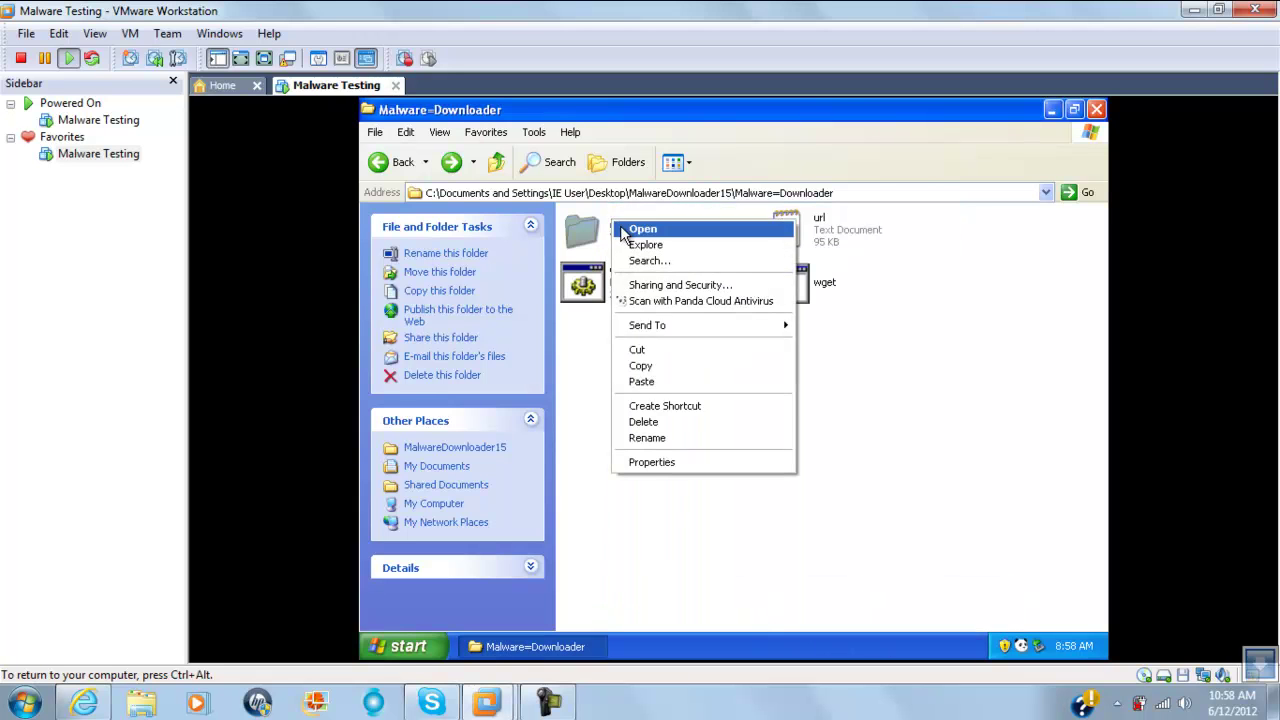
click(686, 302)
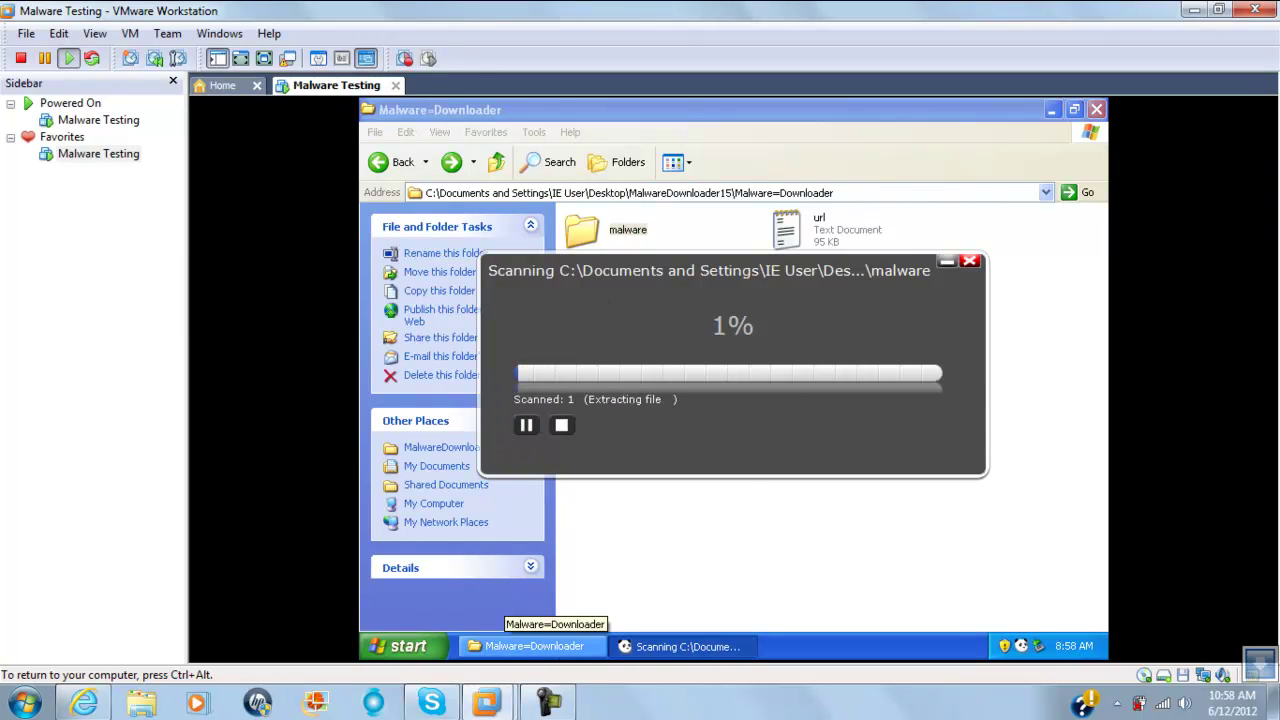
key(ctrl+alt)
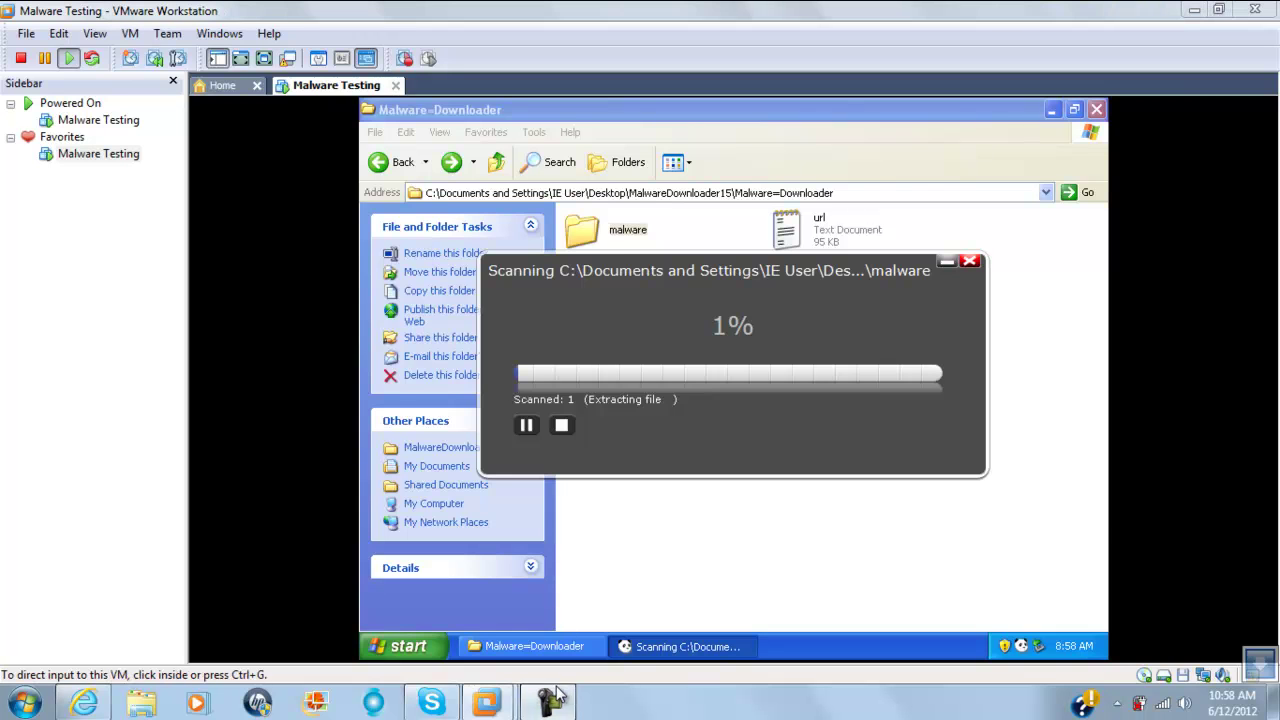
click(725, 375)
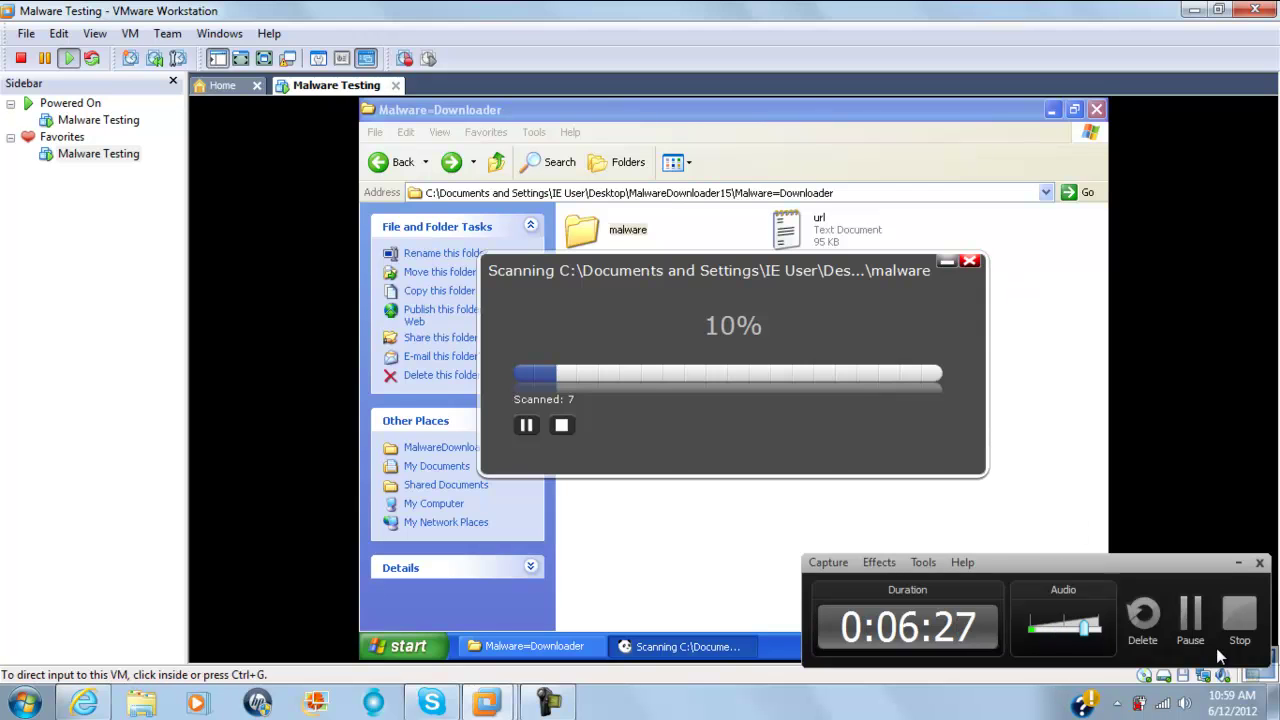
click(1190, 616)
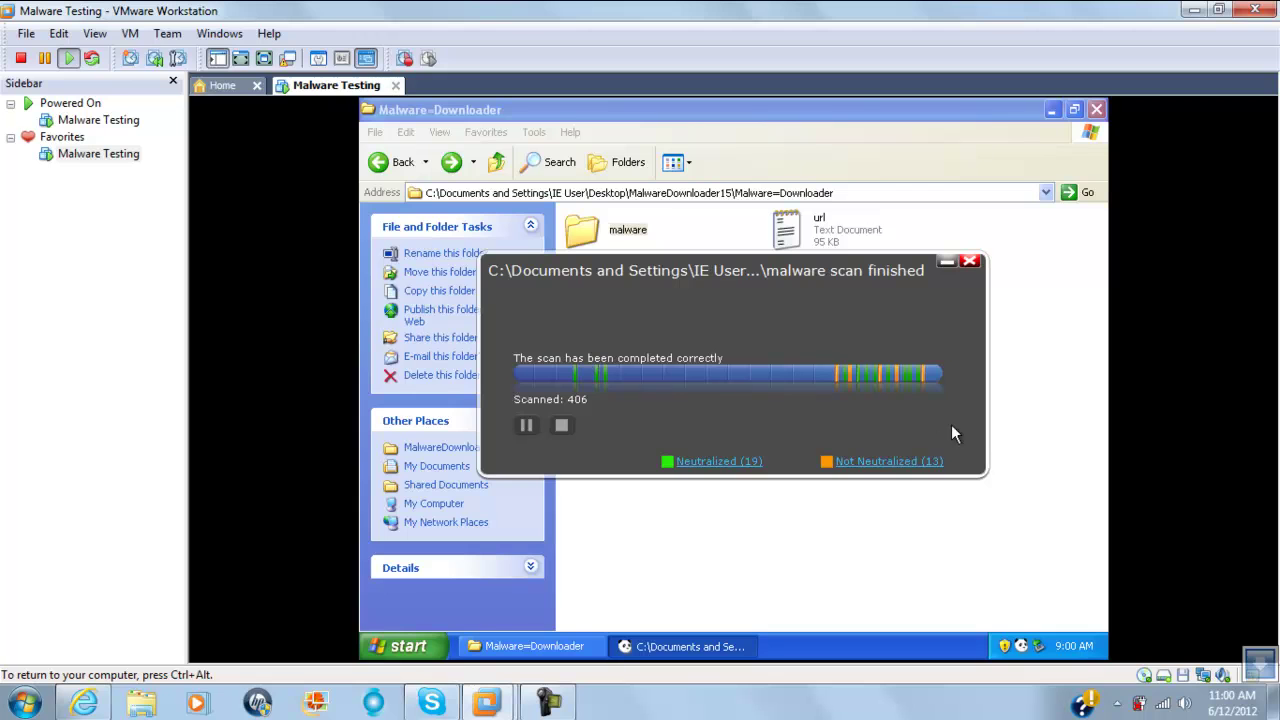
Step: Review the Not Neutralized items of the malware folder scan, open the help page for an Unknown name detection, and close the result list
click(895, 462)
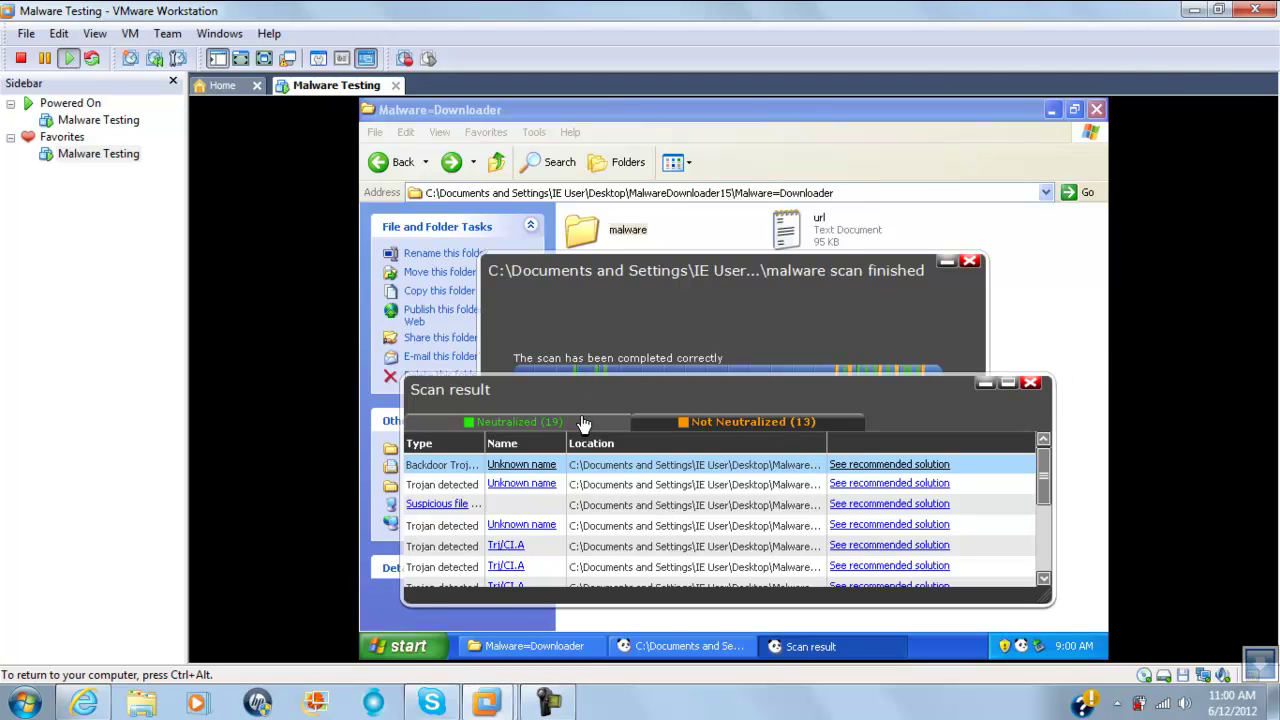
click(545, 484)
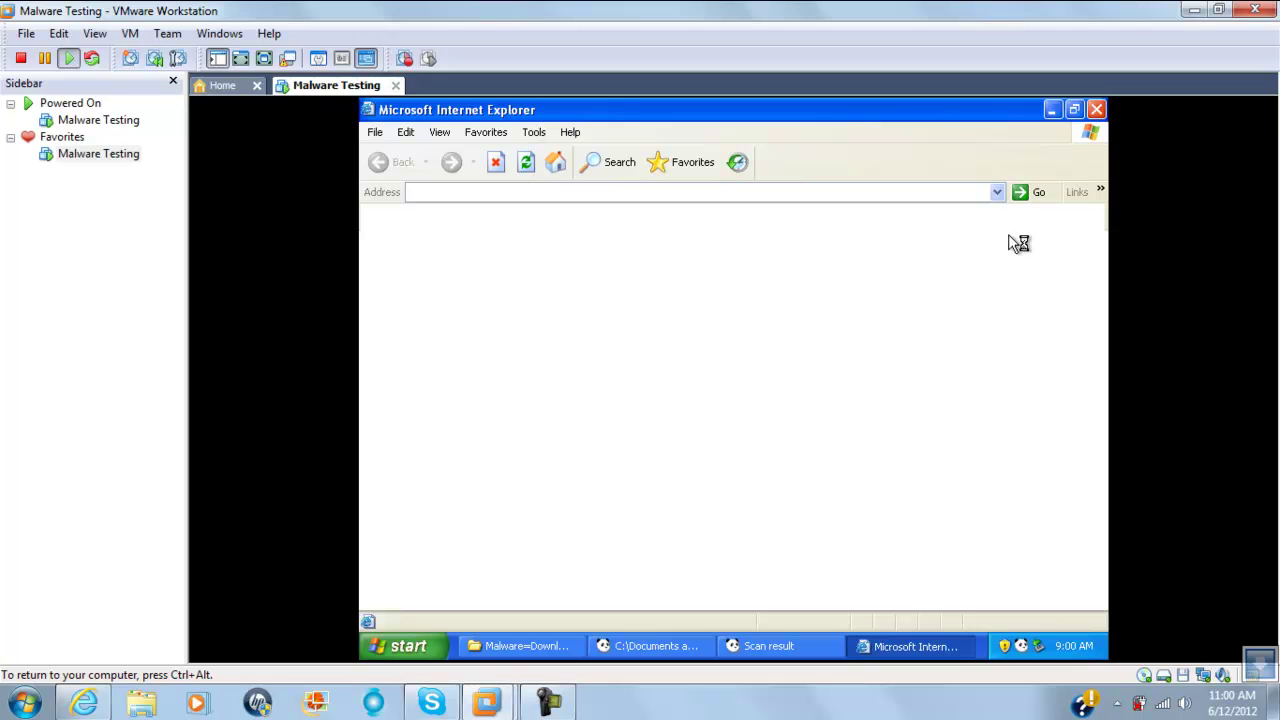
click(757, 648)
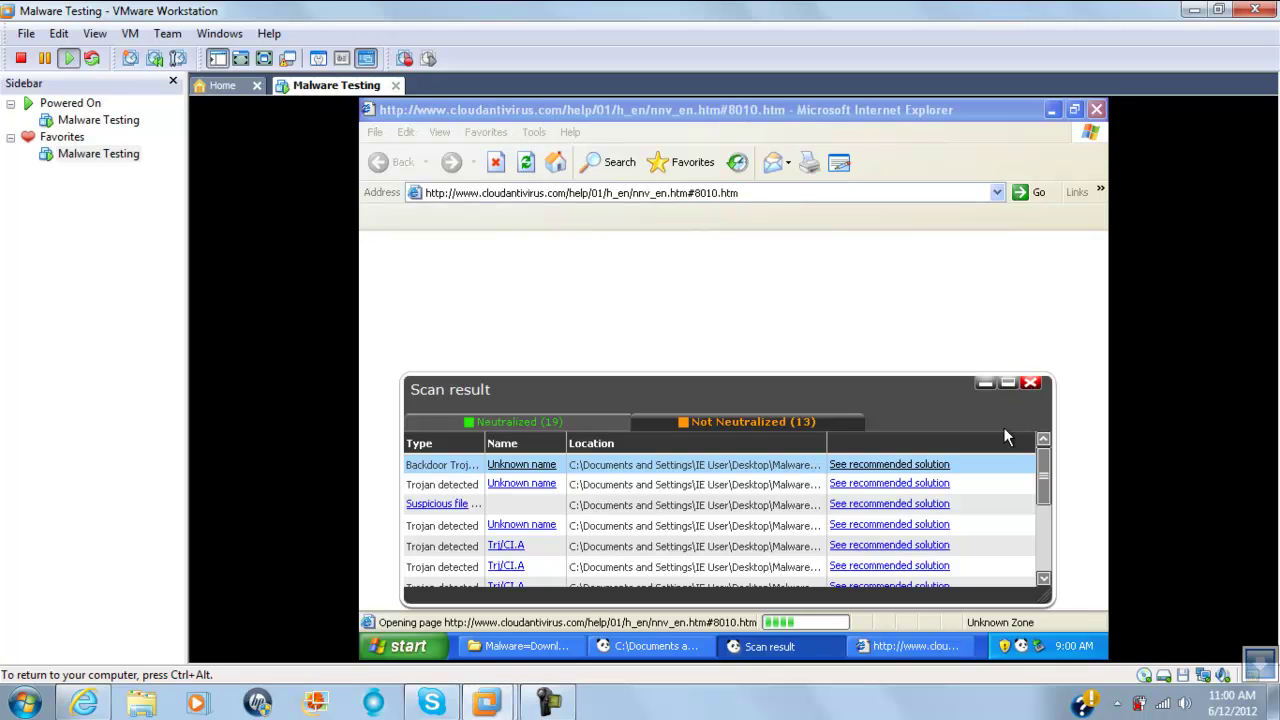
scroll(1038, 497, down, 3)
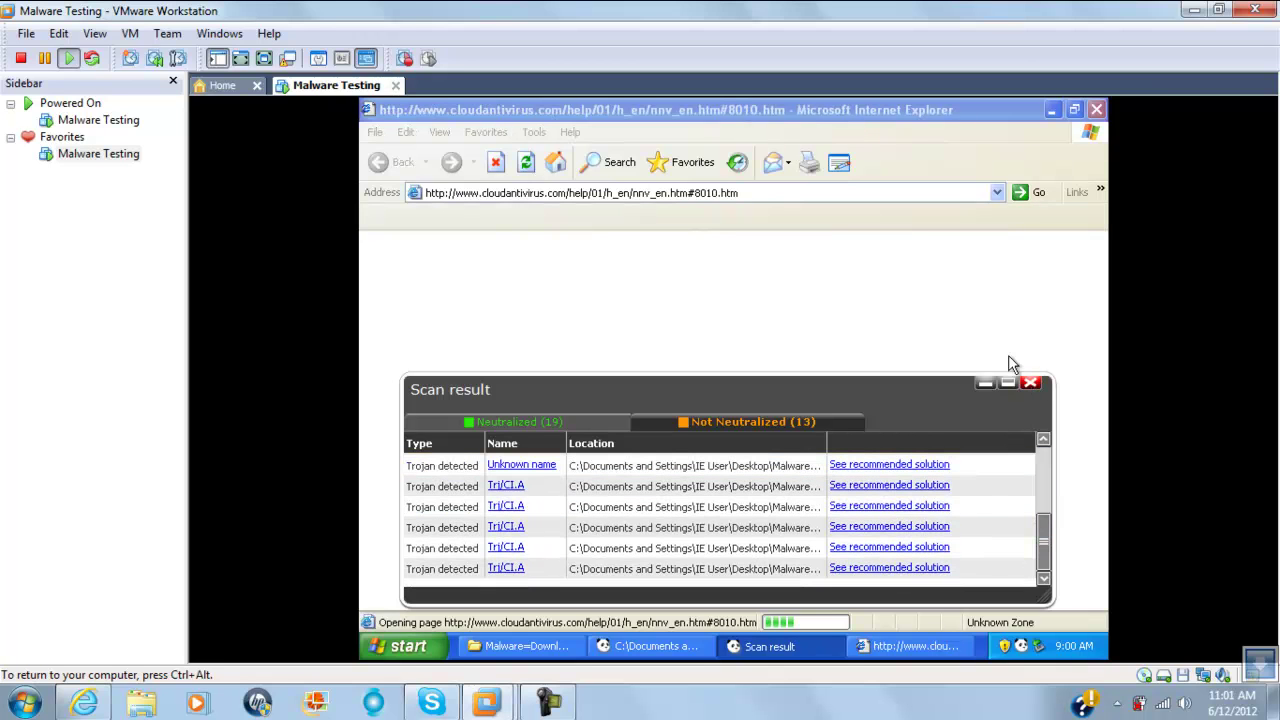
click(1031, 383)
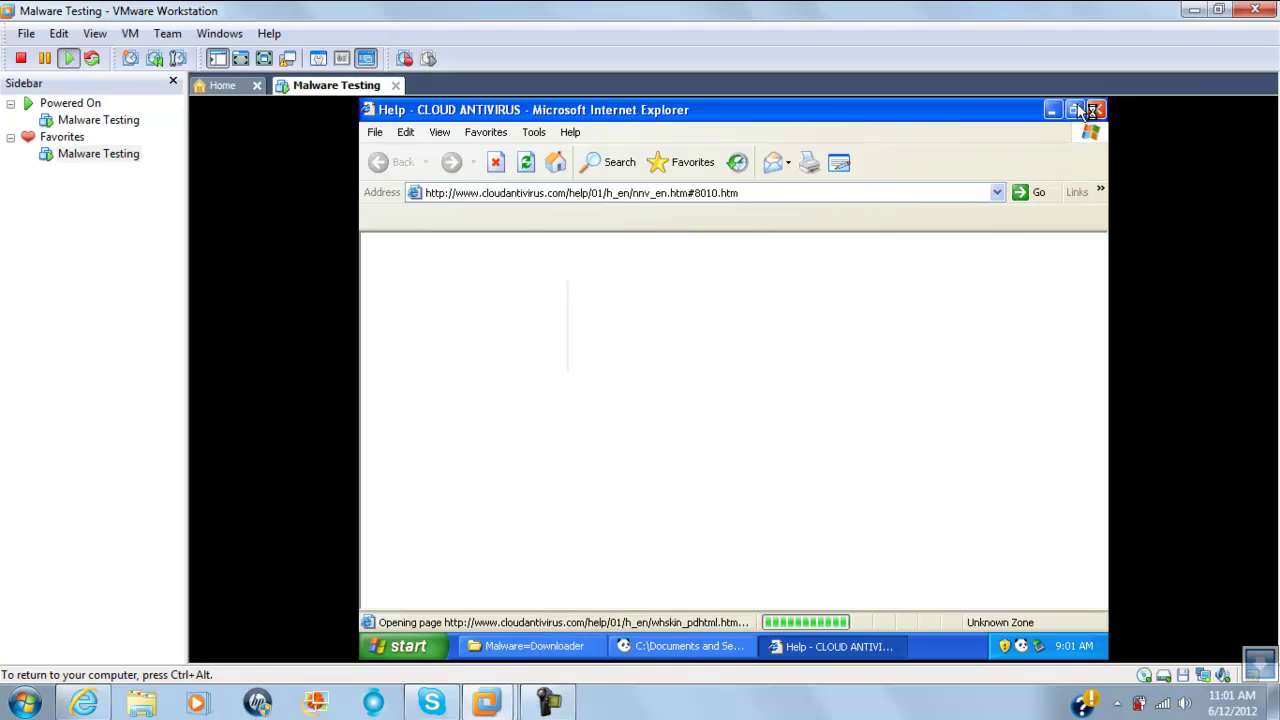
Step: Close the finished malware scan window, the Cloud Antivirus help page and the Malware=Downloader folder
click(675, 645)
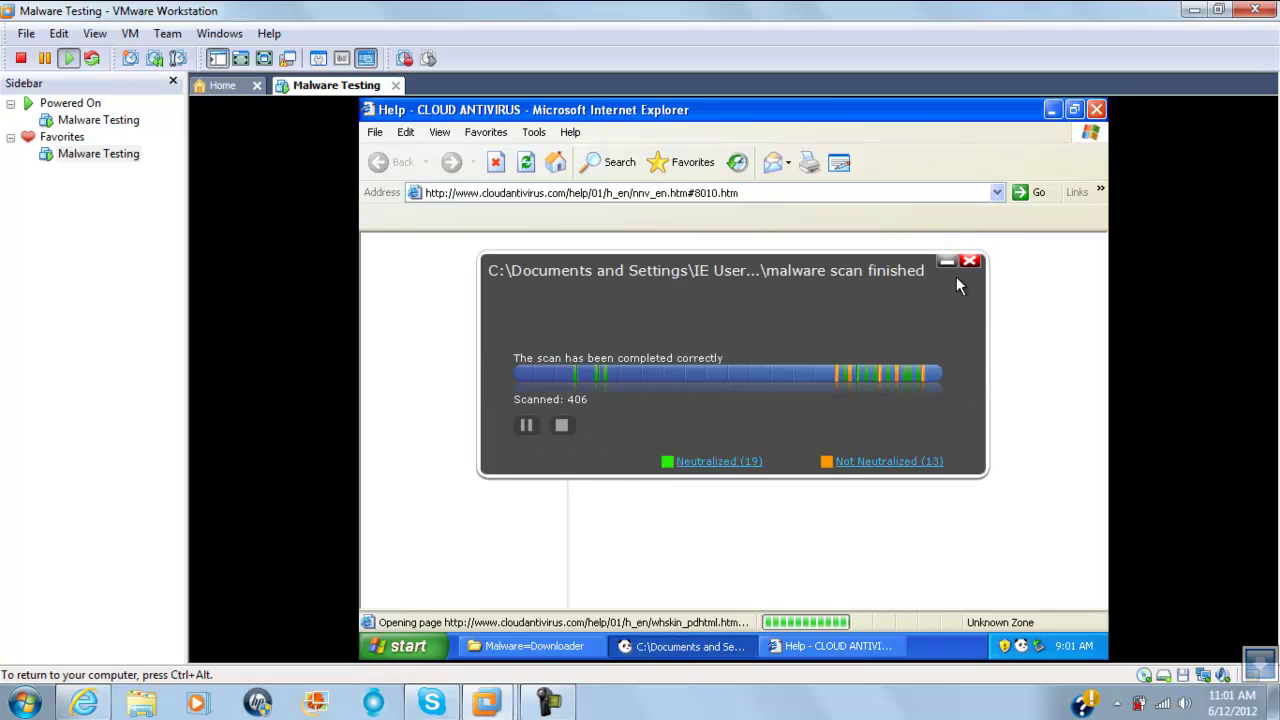
click(968, 265)
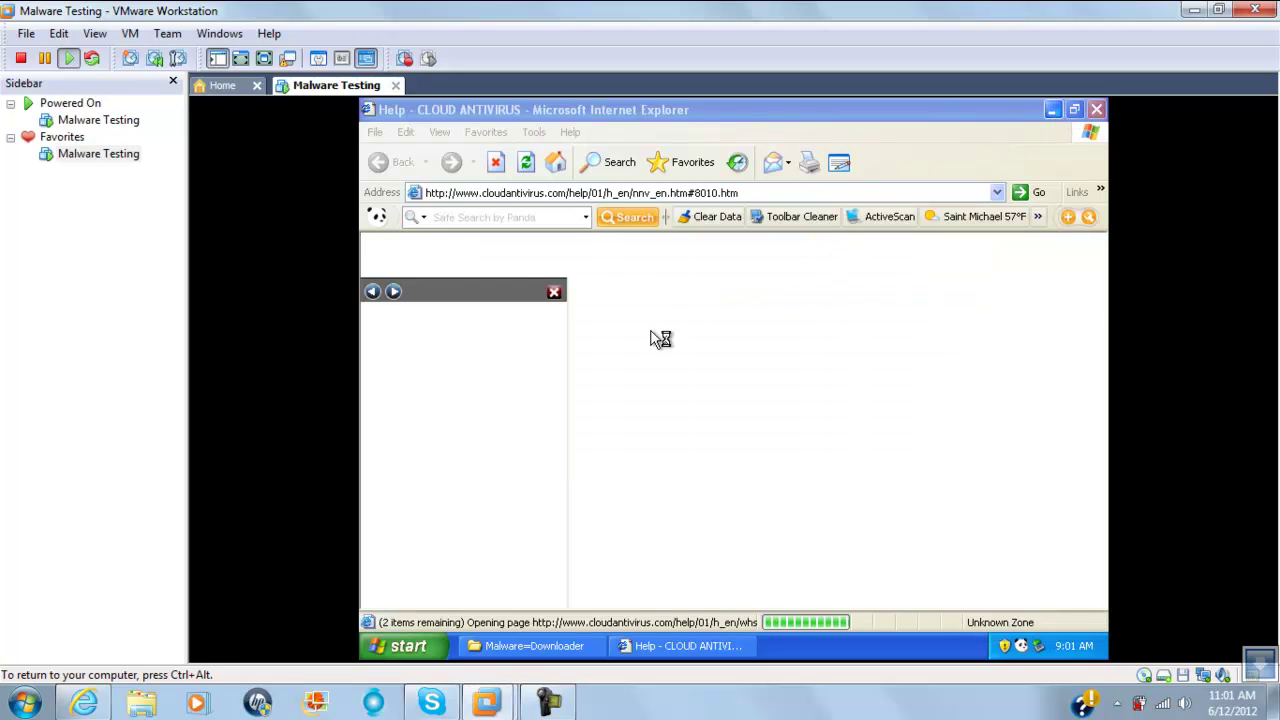
click(1097, 110)
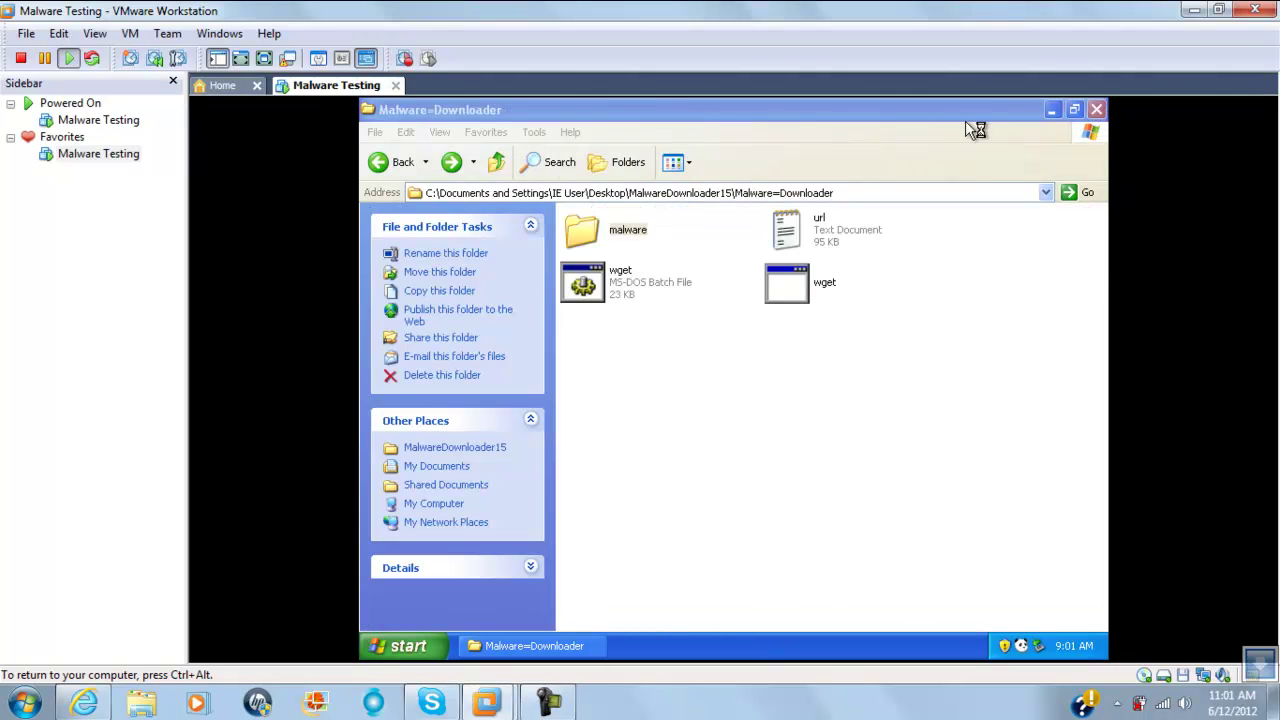
click(1097, 110)
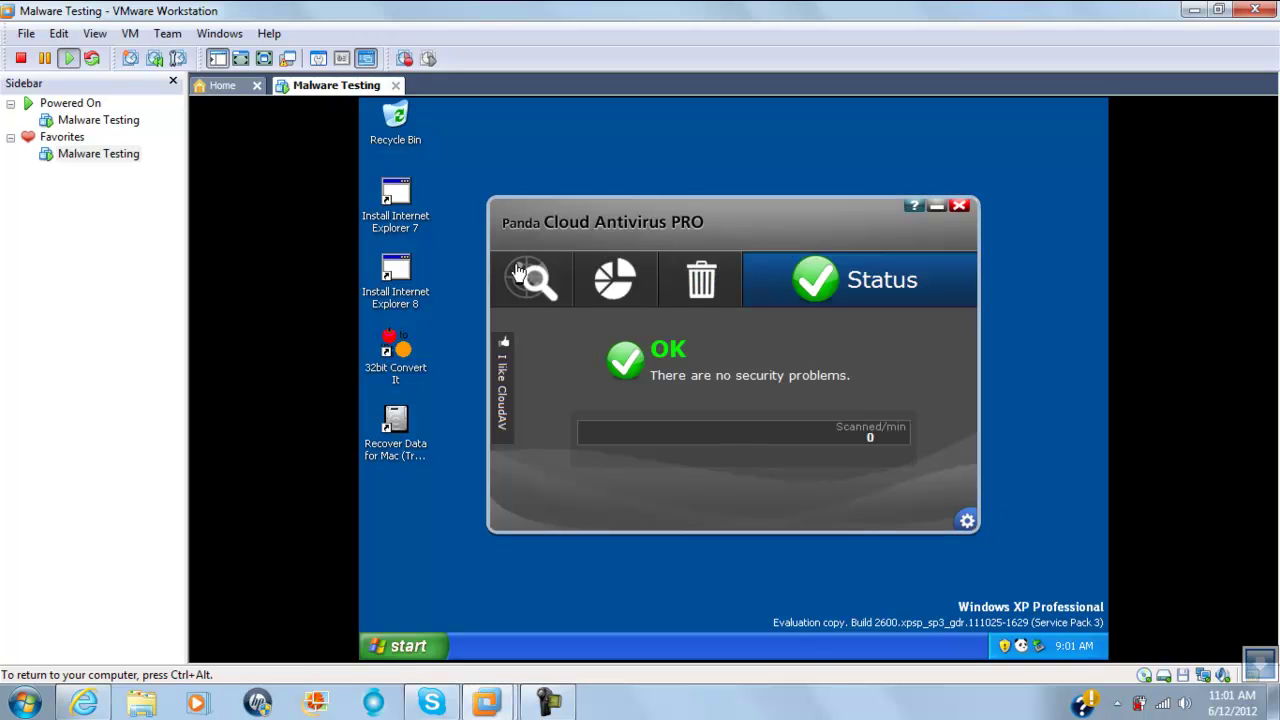
Step: Start a Panda Cloud Antivirus scan of all My Computer
click(514, 272)
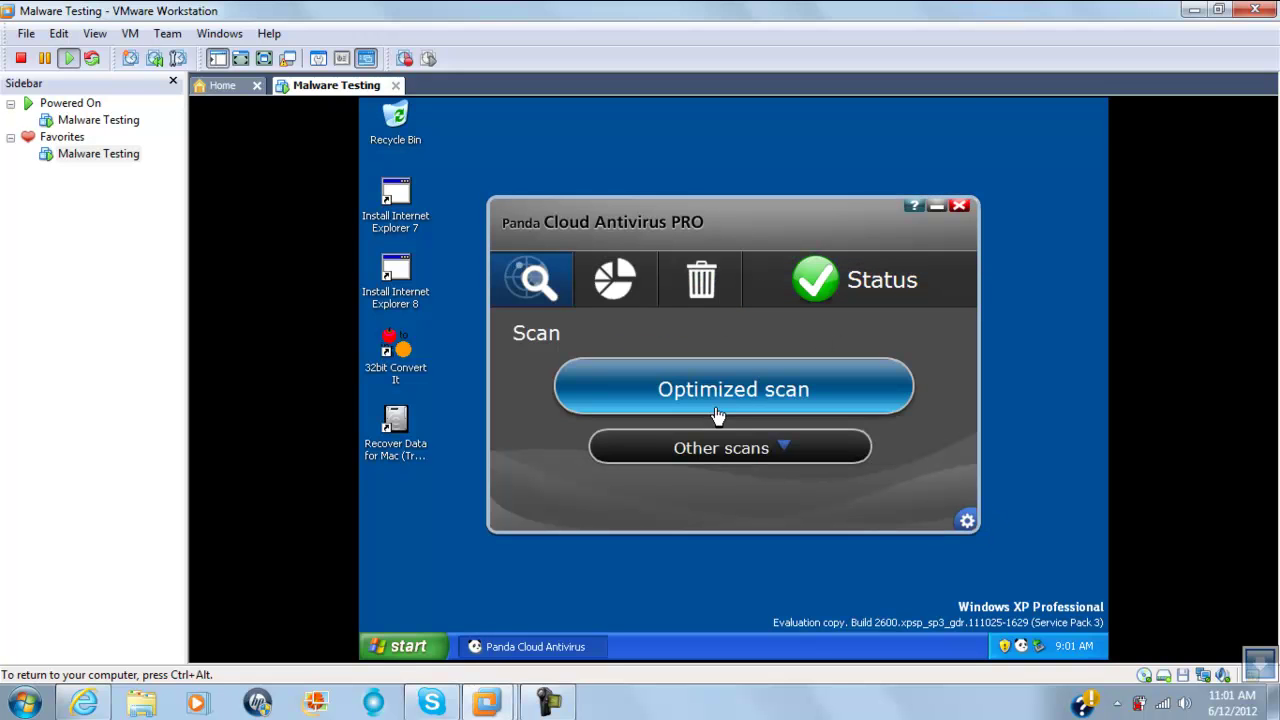
click(715, 468)
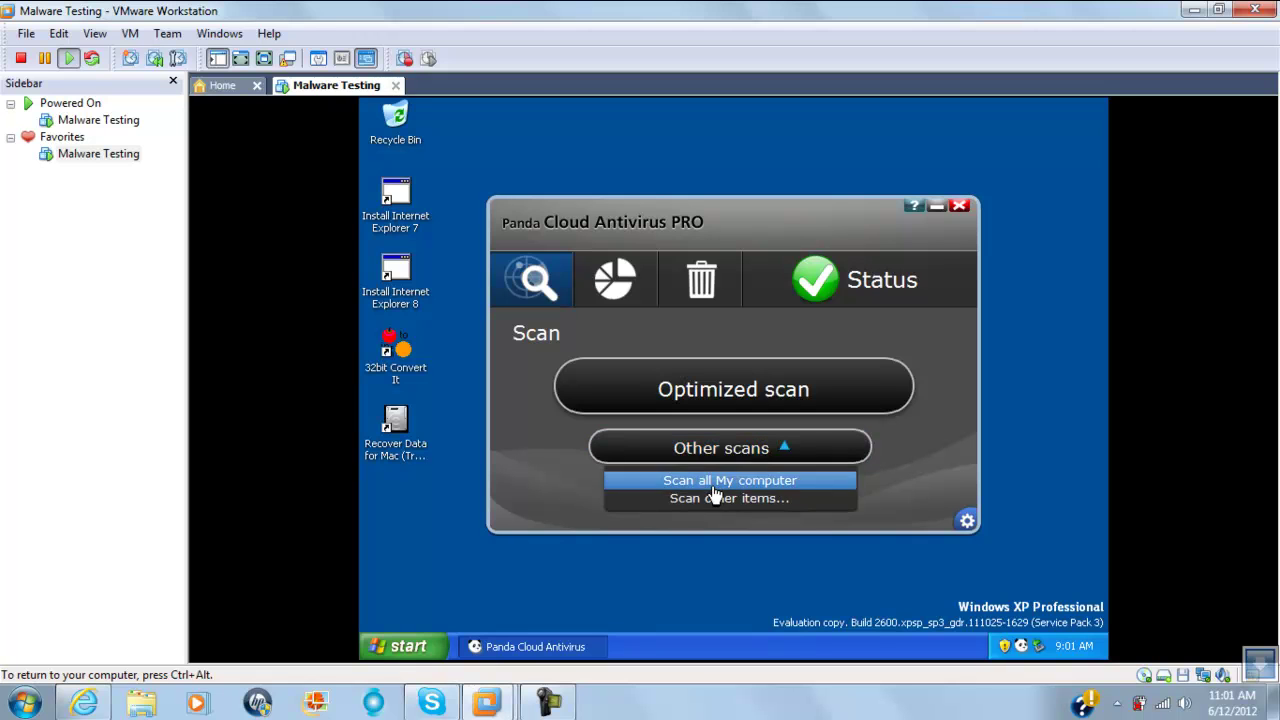
click(714, 487)
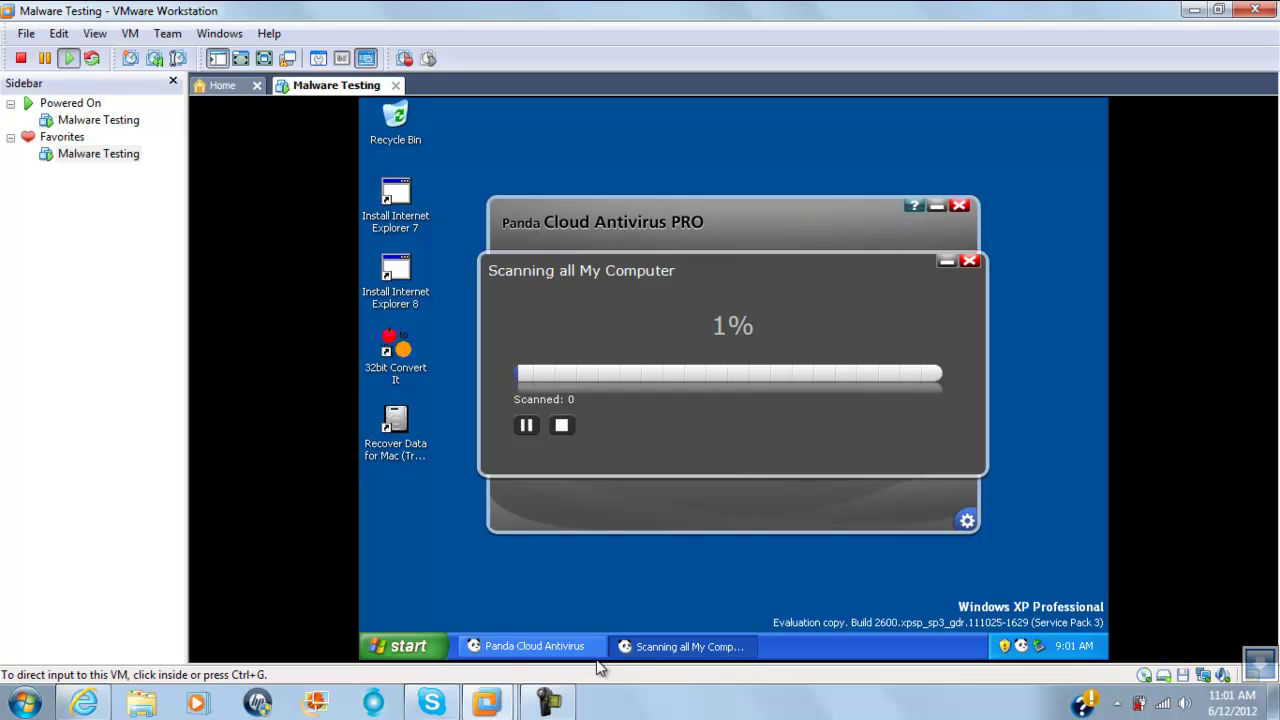
click(548, 703)
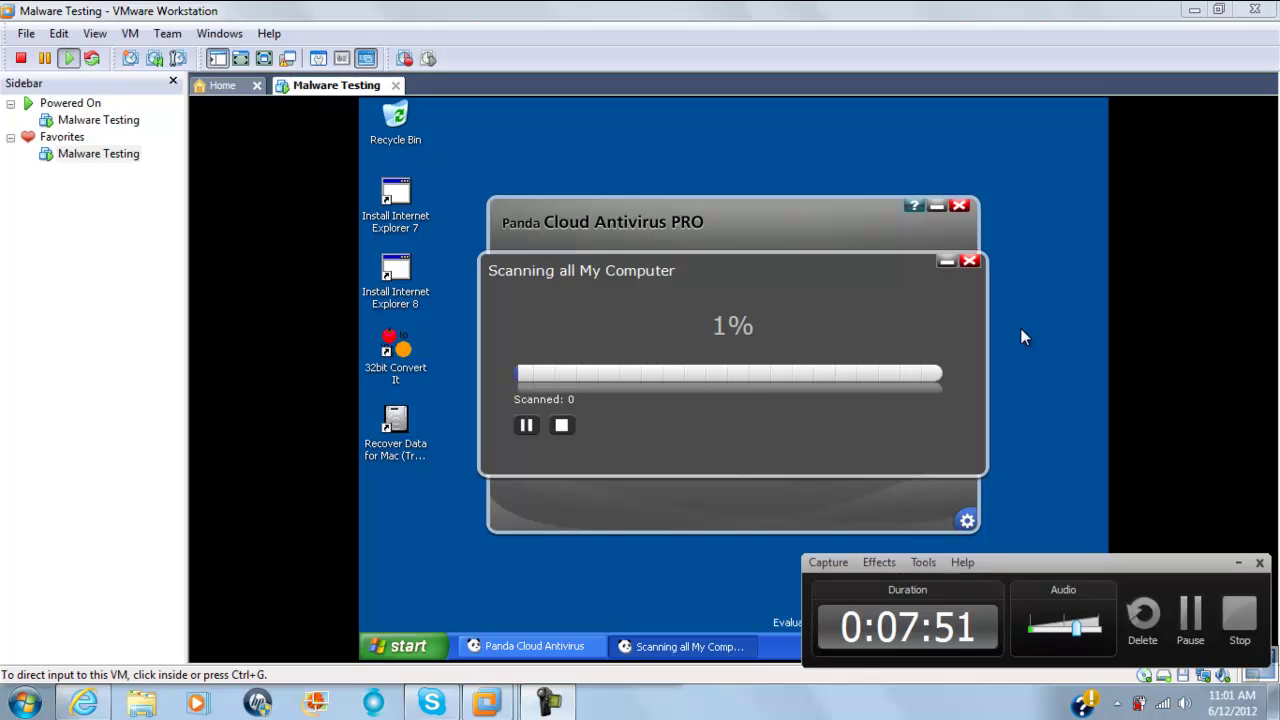
click(1190, 615)
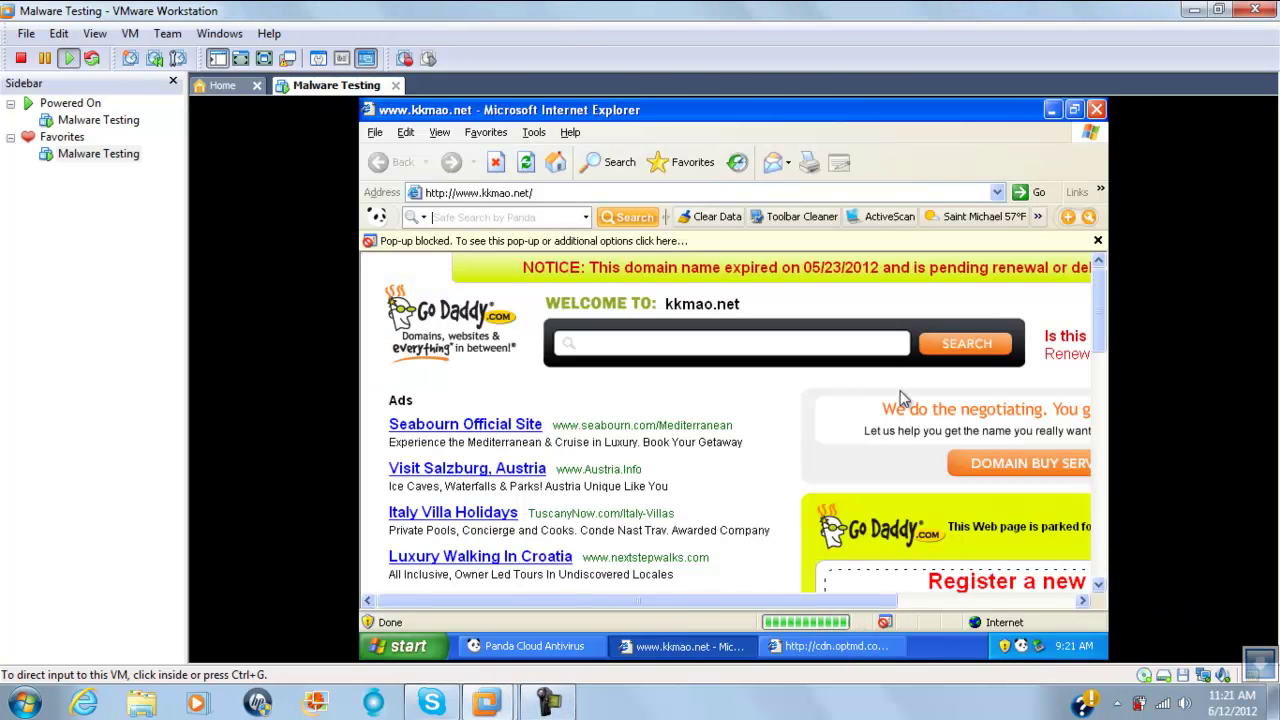
Step: Close the cdn.optmd.com browser window, keeping the kkmao.net page open
click(602, 195)
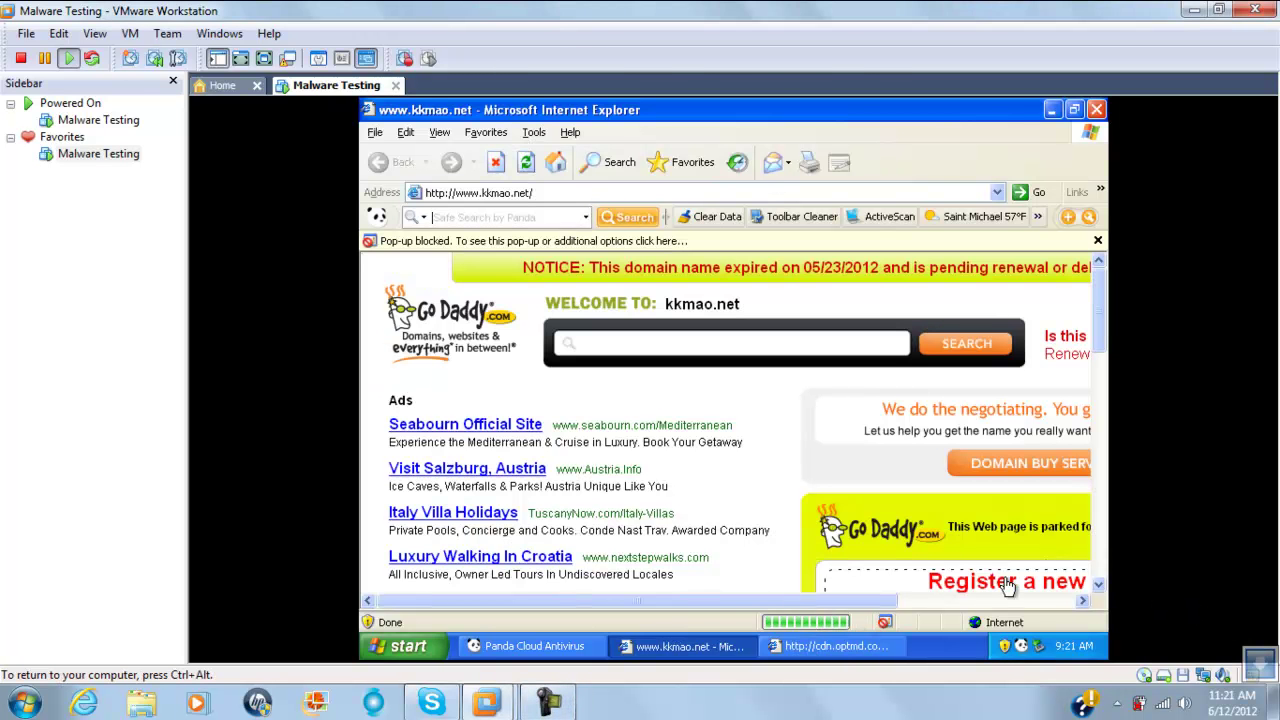
click(802, 646)
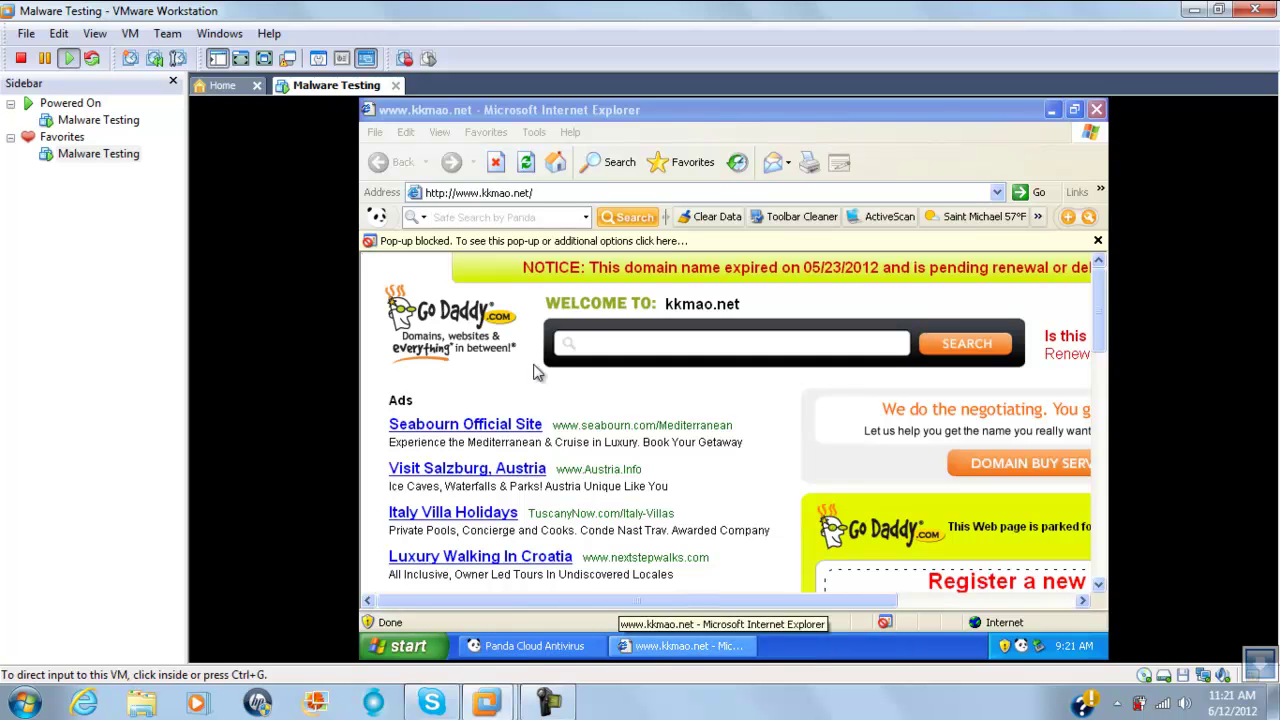
click(560, 703)
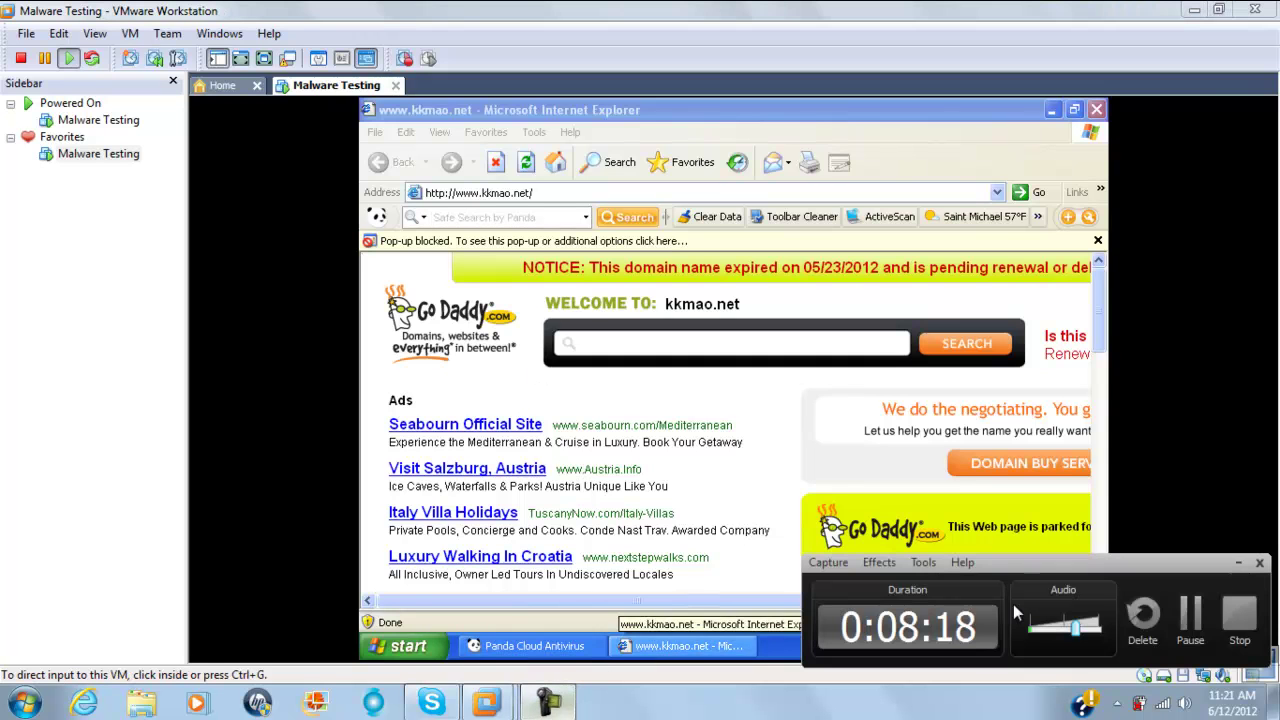
click(1190, 620)
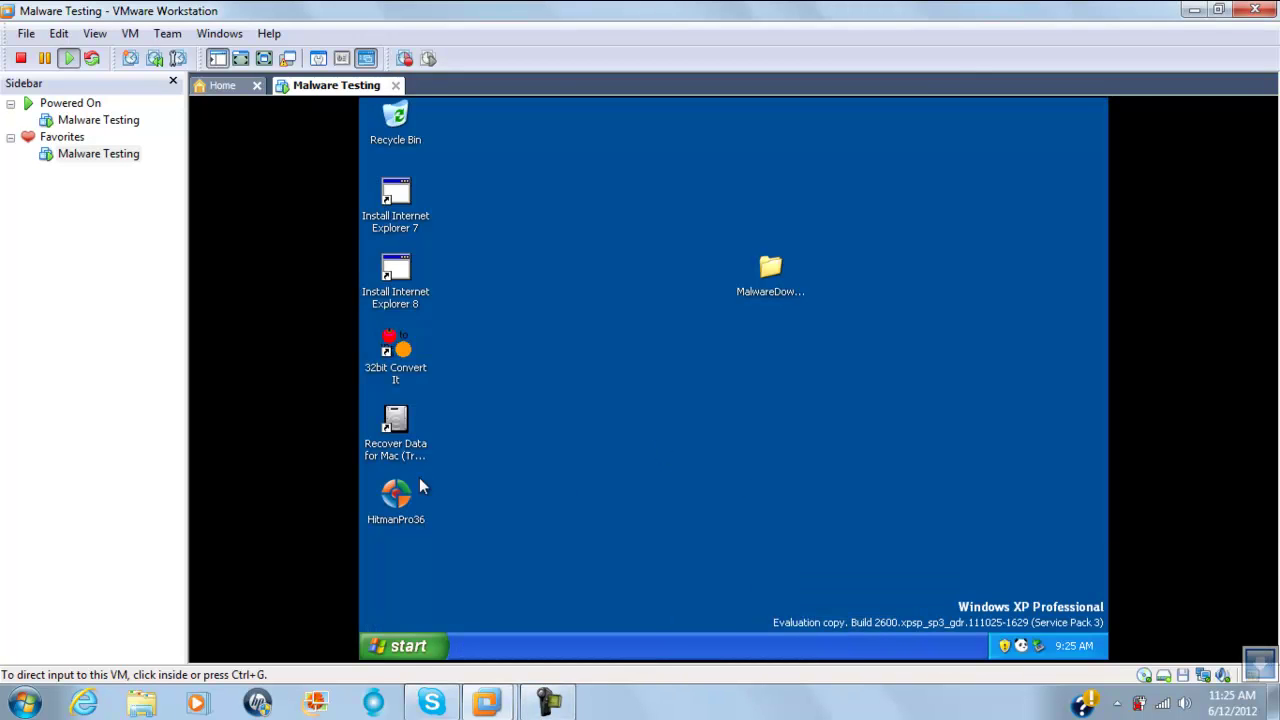
Step: Launch HitmanPro36 from the virtual machine's desktop and release input control from the virtual machine
click(411, 486)
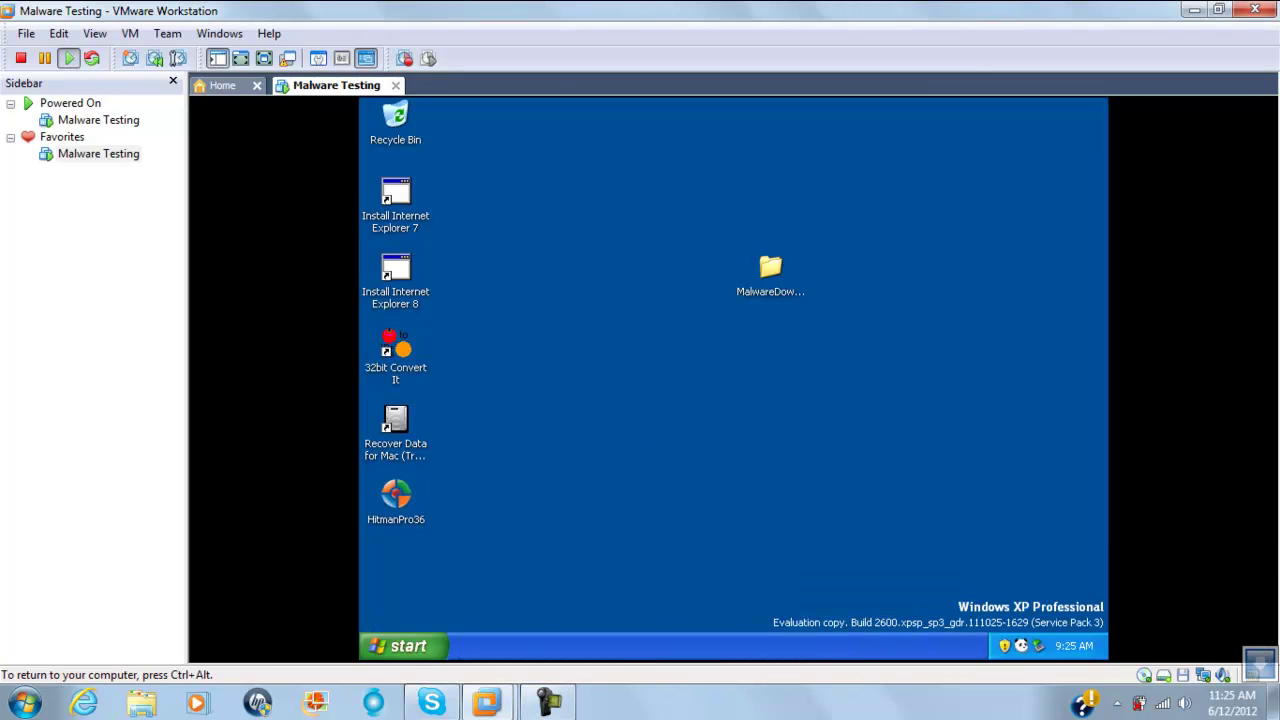
double_click(390, 494)
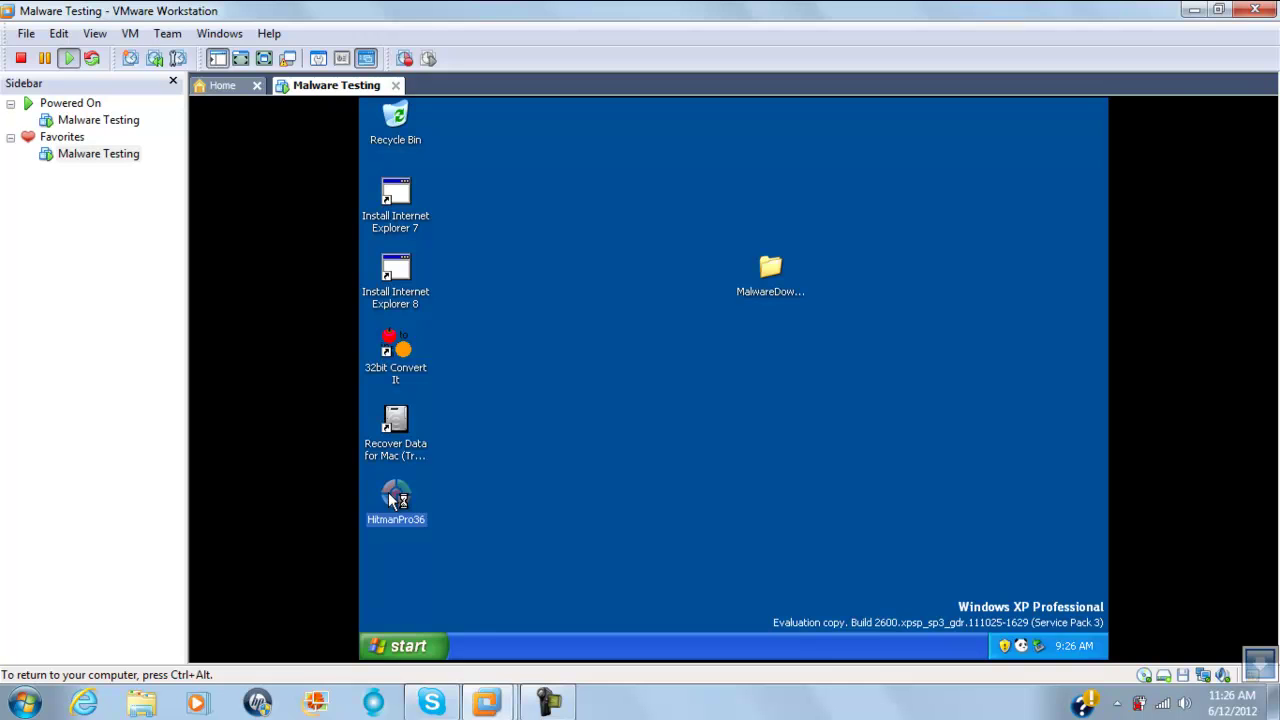
key(ctrl+alt)
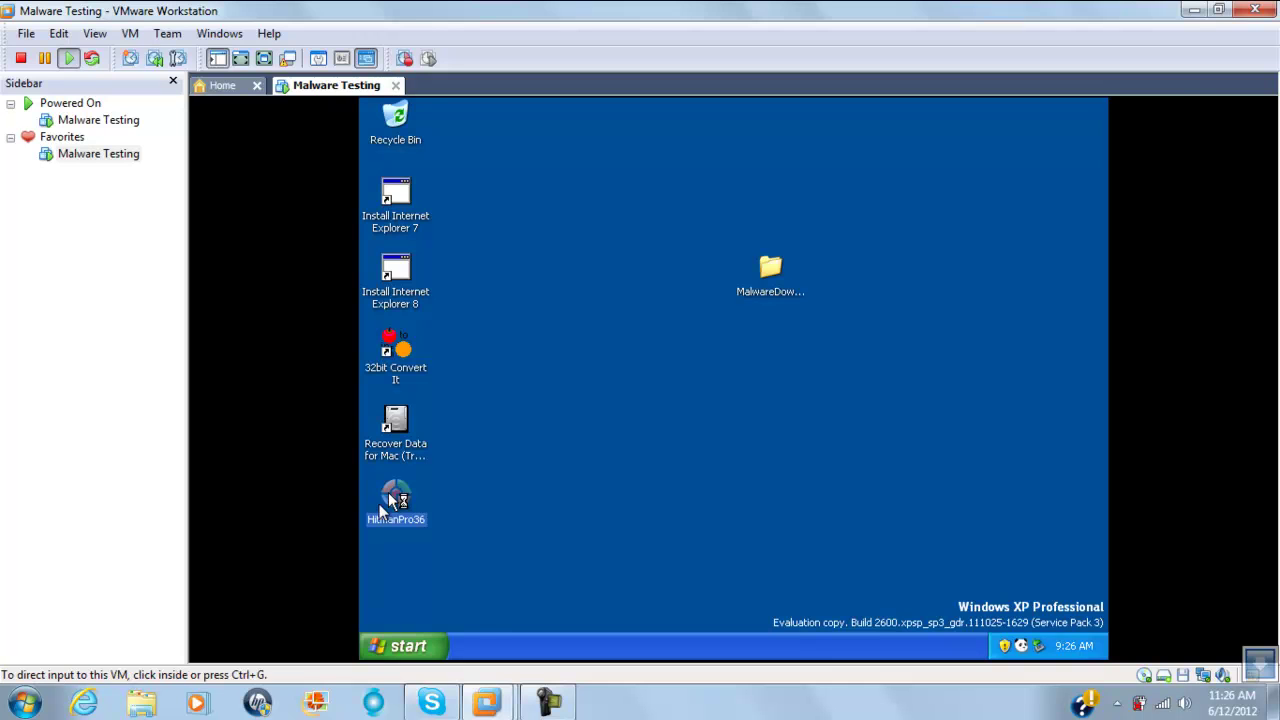
click(548, 703)
click(1182, 634)
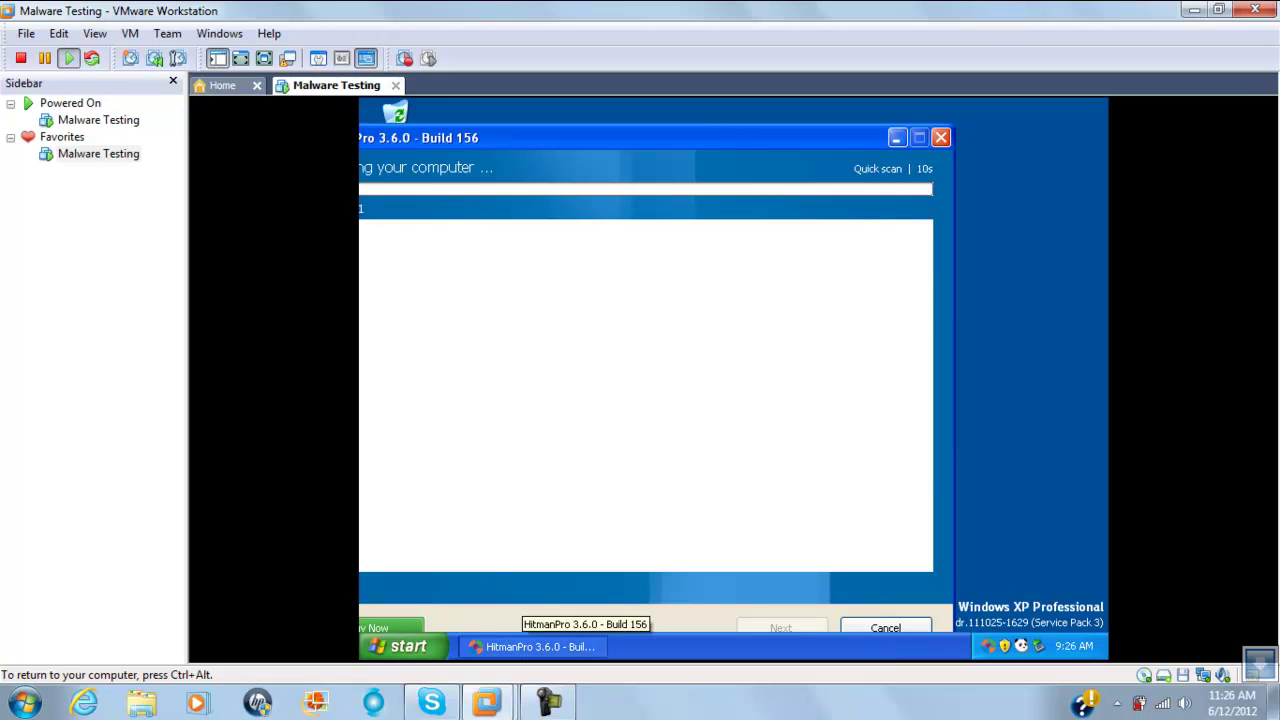
click(548, 702)
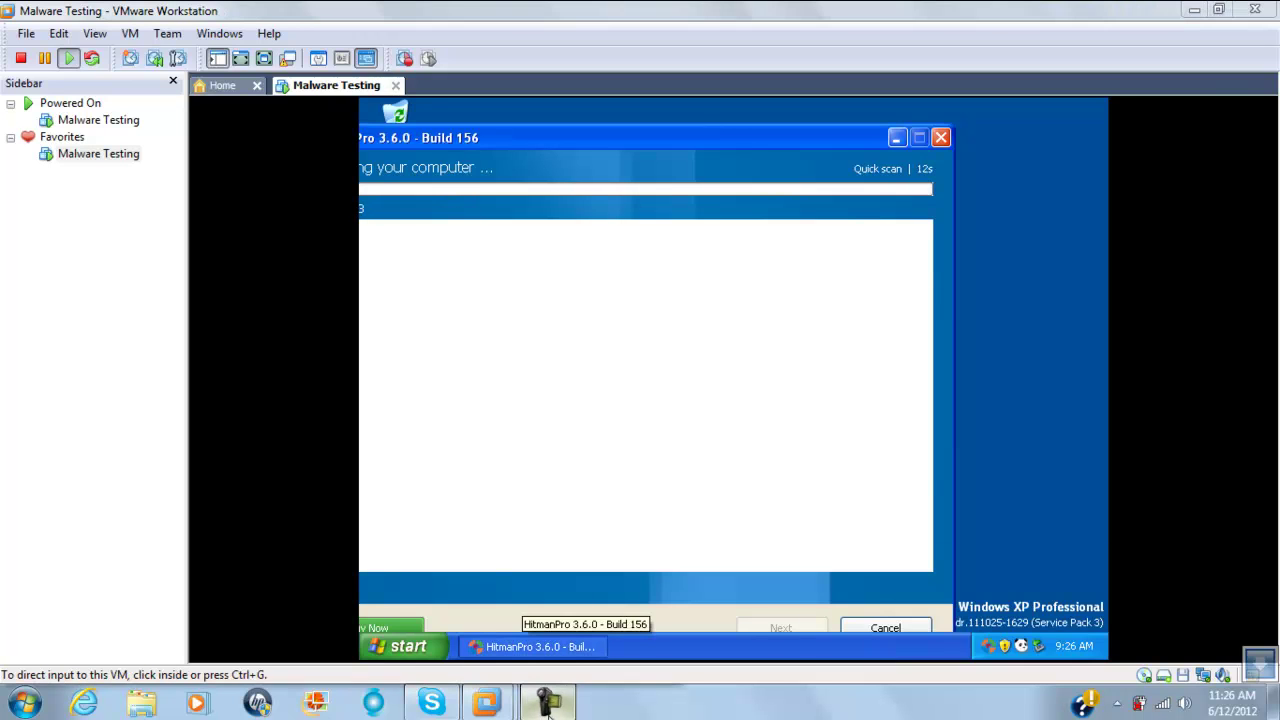
click(1189, 615)
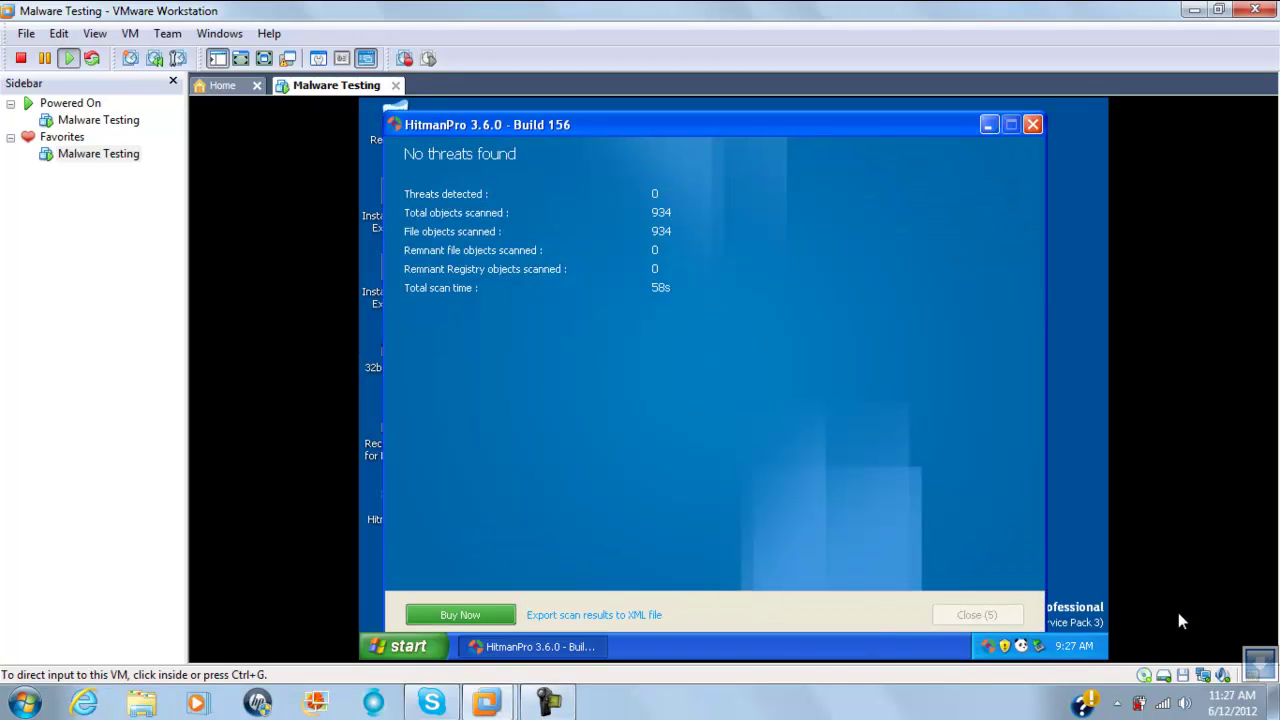